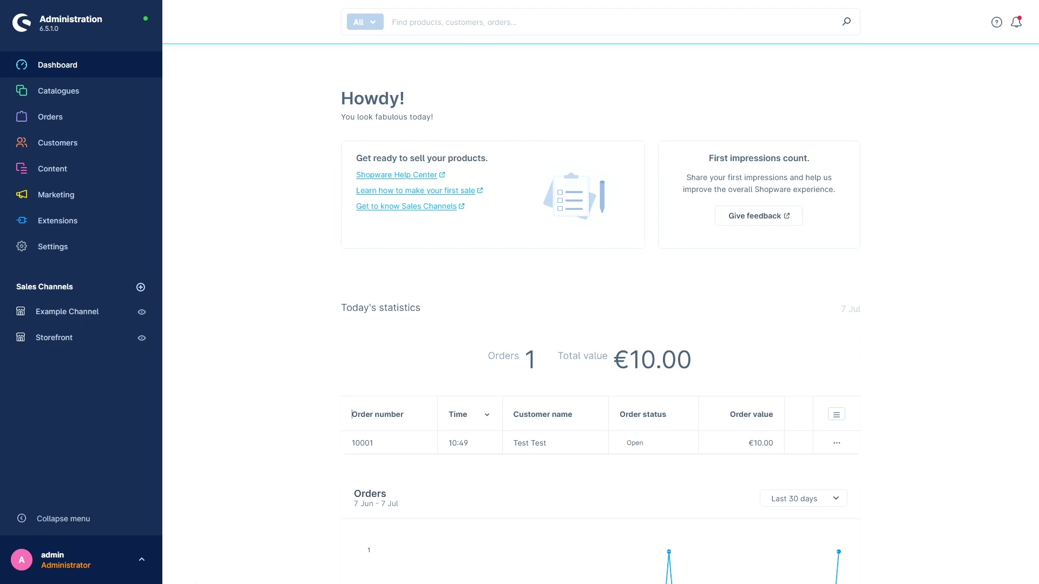
Step: Open the product list and check Great Beer's three bottlecap-colour variants
mouse_move(120, 92)
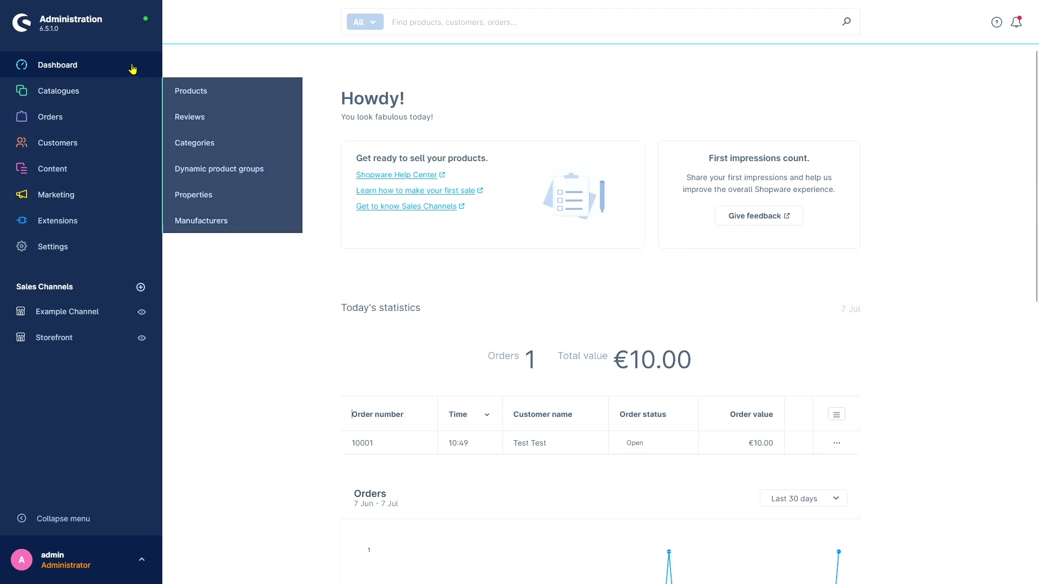
left_click(199, 86)
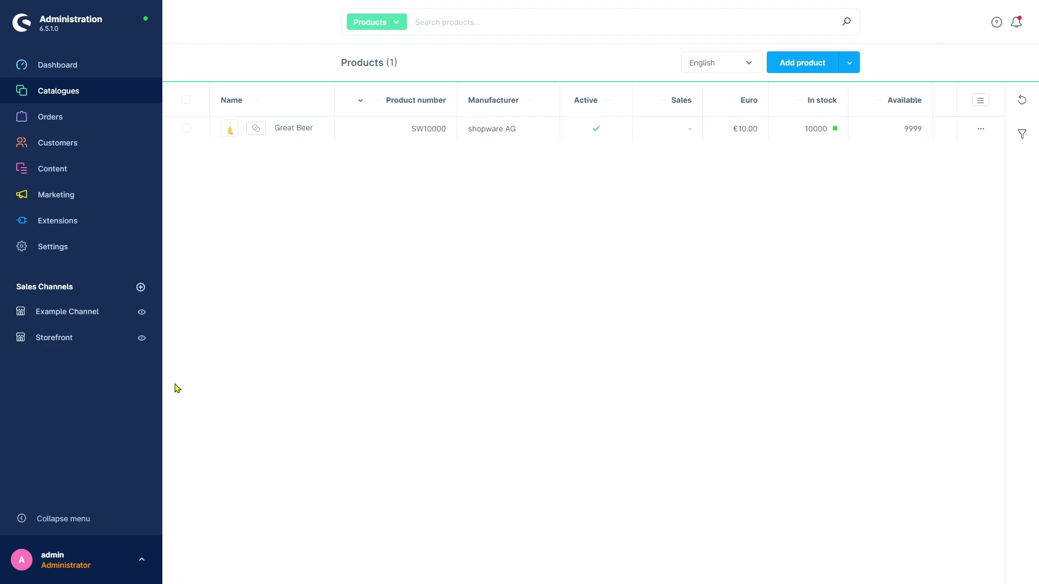
left_click(256, 129)
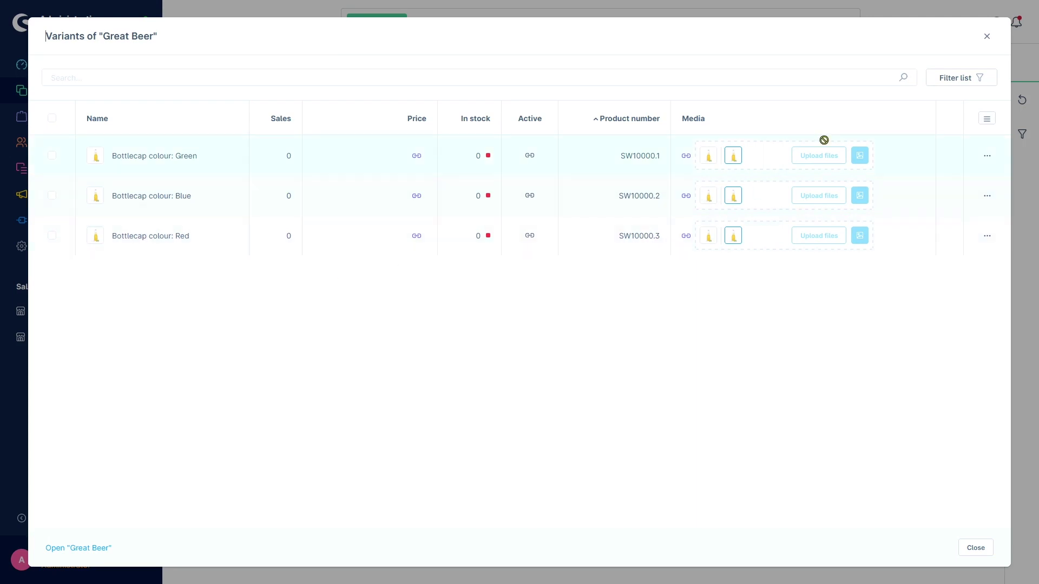
key("Escape")
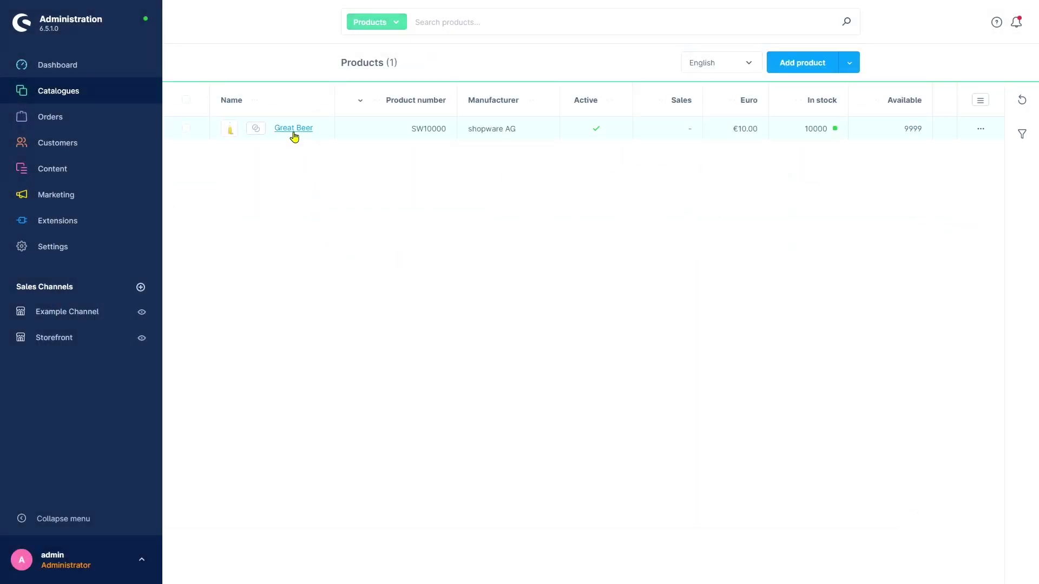
Step: Open Great Beer's detail page and toggle Advanced mode off and back on
left_click(294, 133)
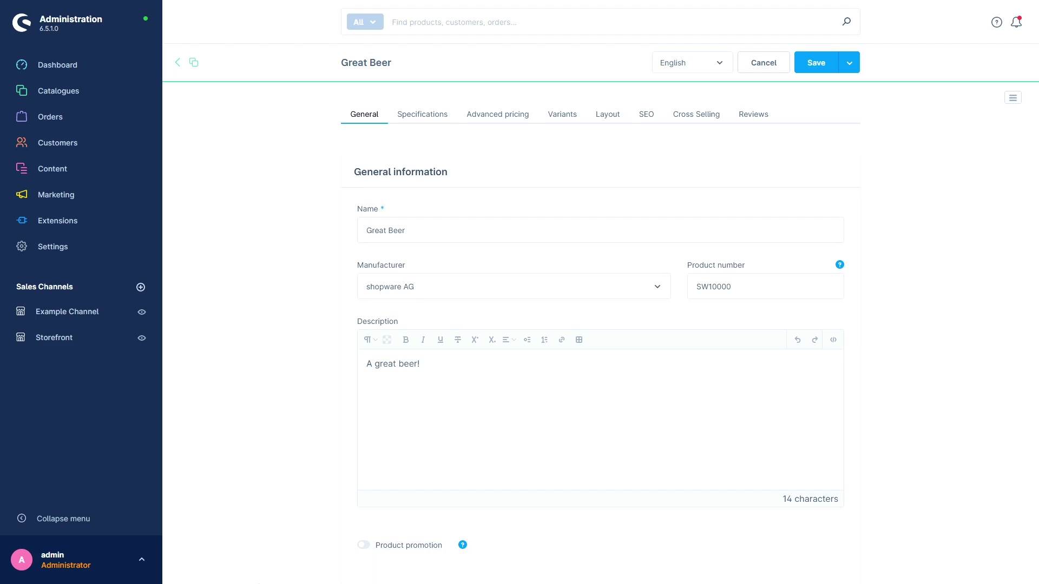
left_click(1015, 104)
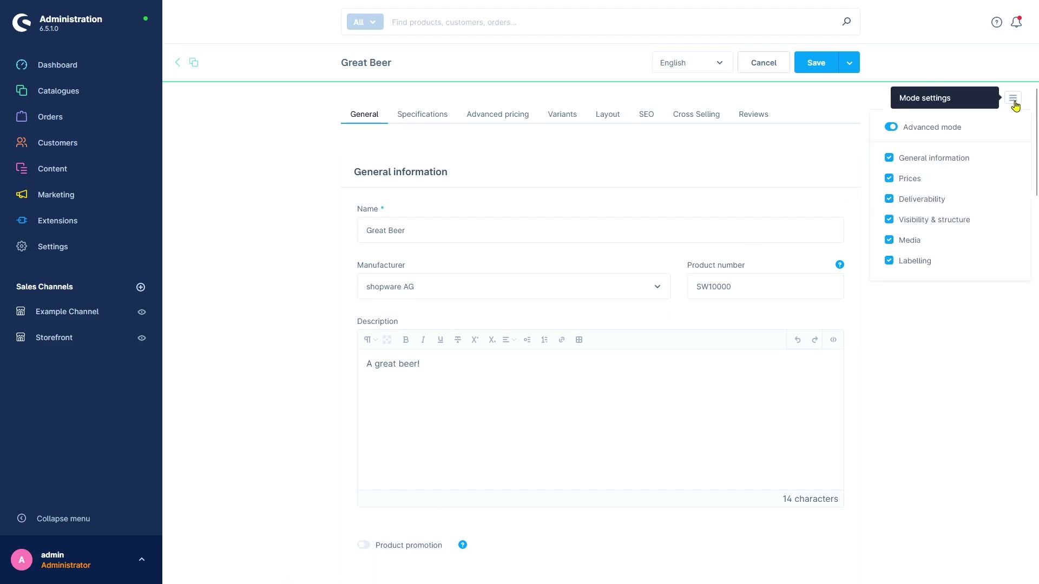
left_click(941, 128)
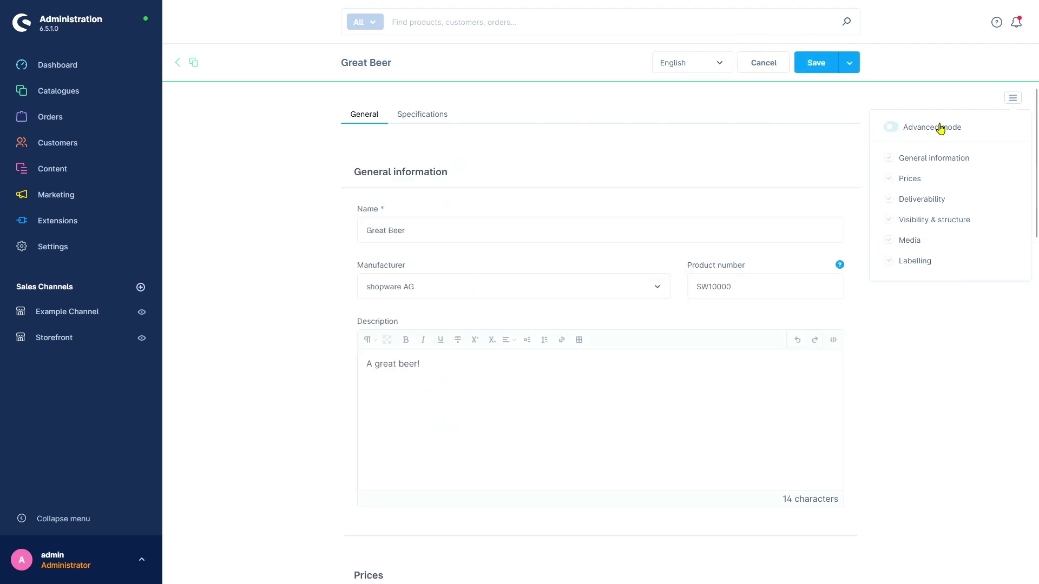
left_click(940, 129)
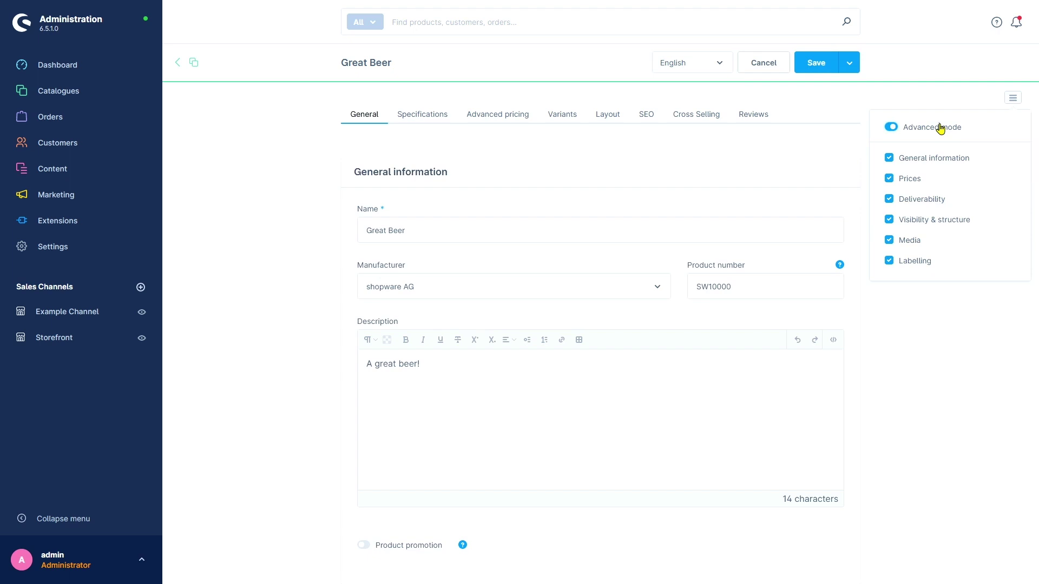
Step: Hide and re-show the General information section, then look through the product page
left_click(890, 158)
left_click(891, 158)
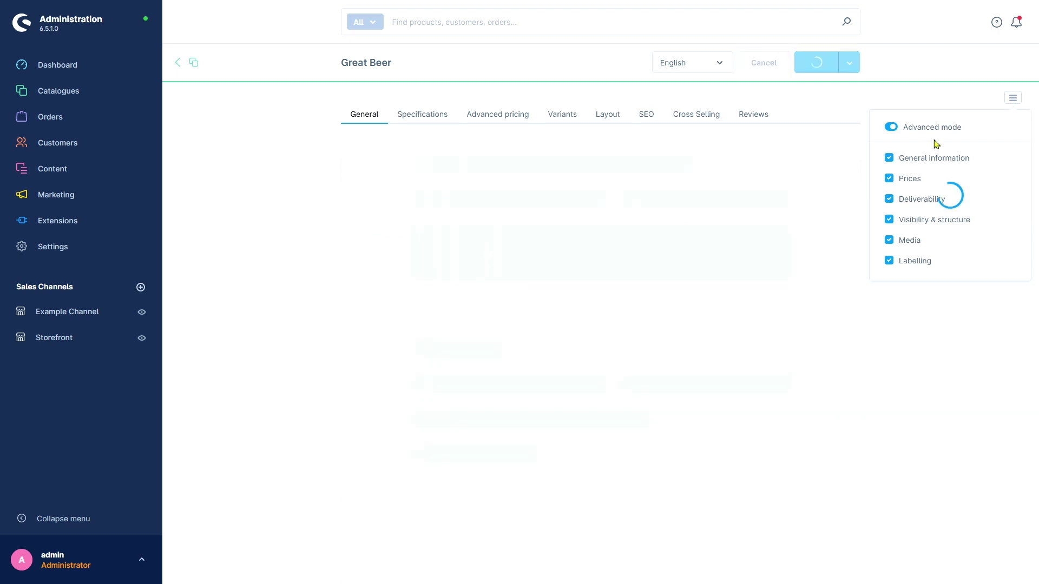
left_click(1013, 99)
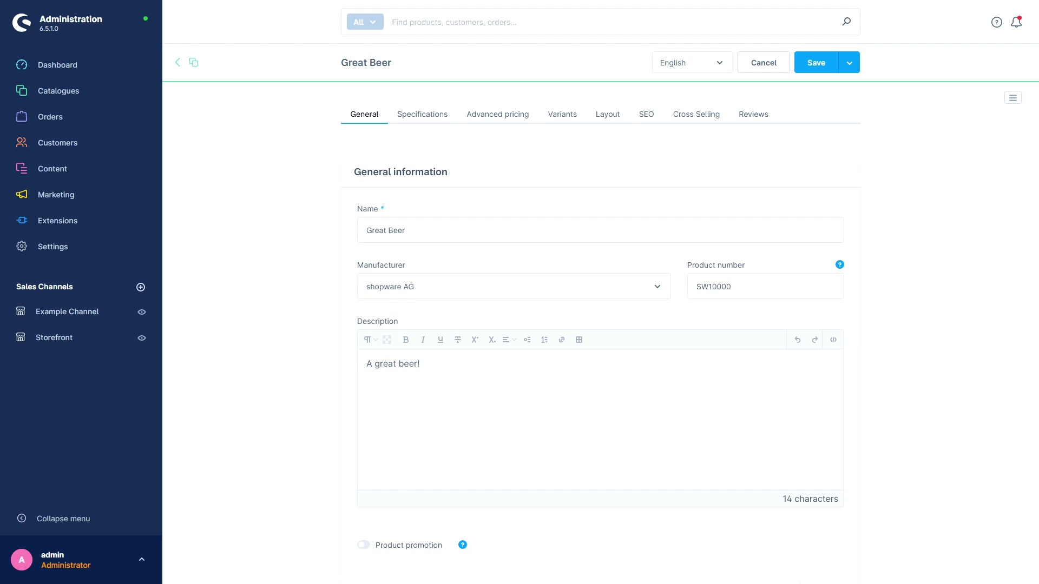
scroll(601, 335, "down", 6)
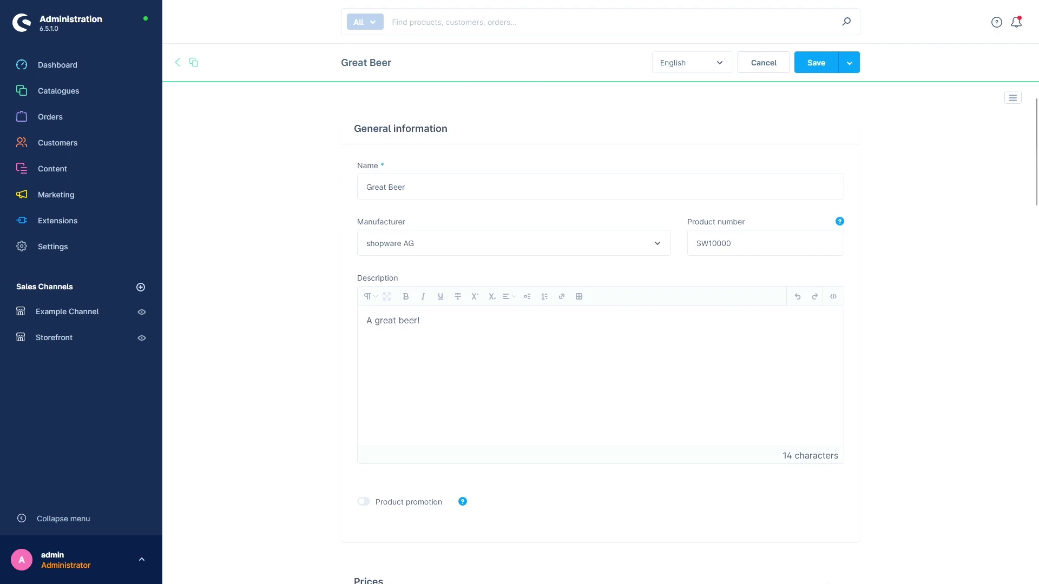
scroll(601, 336, "down", 3)
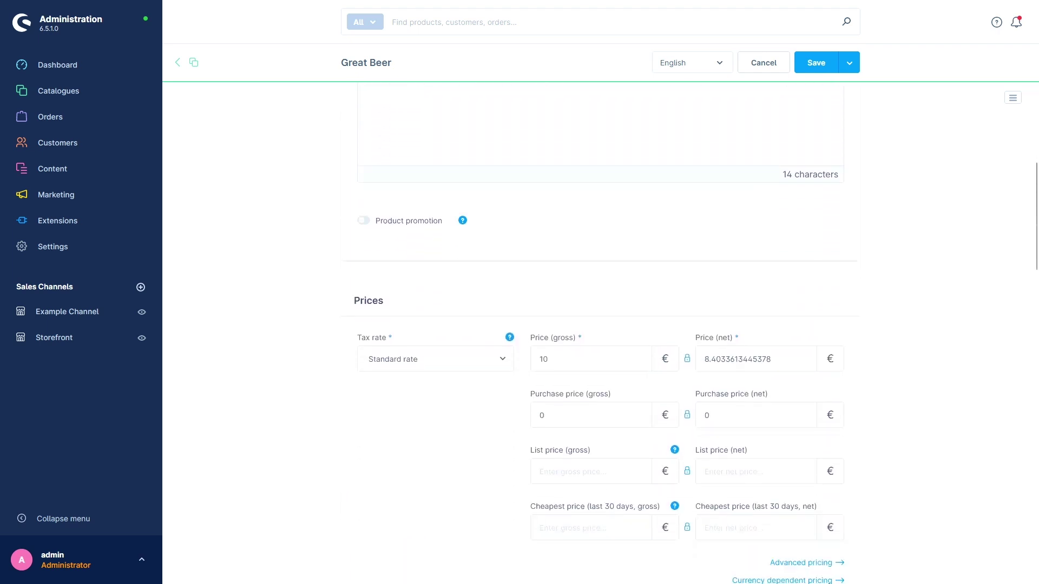
scroll(600, 335, "down", 1)
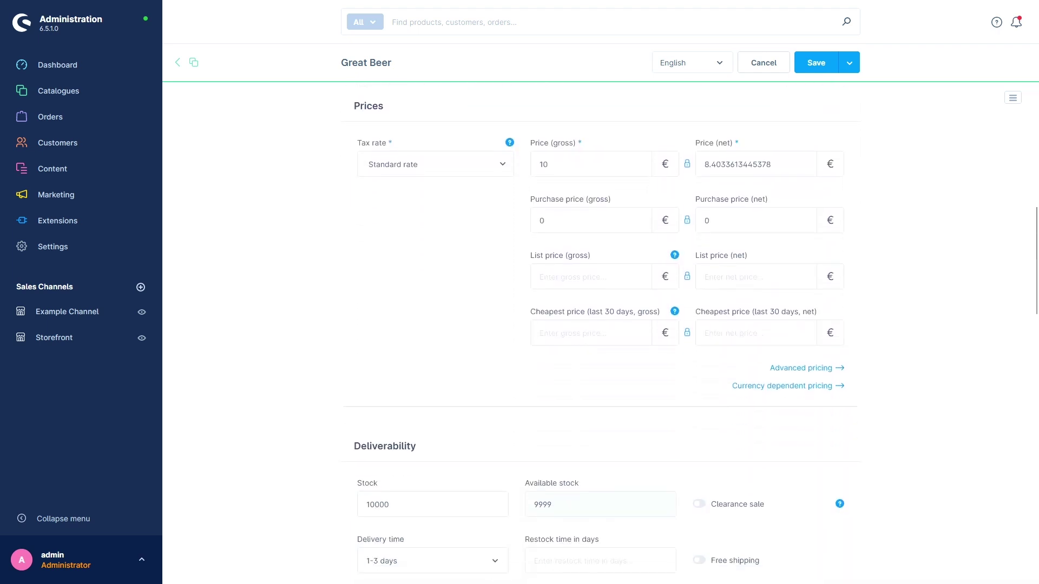
scroll(601, 336, "down", 4)
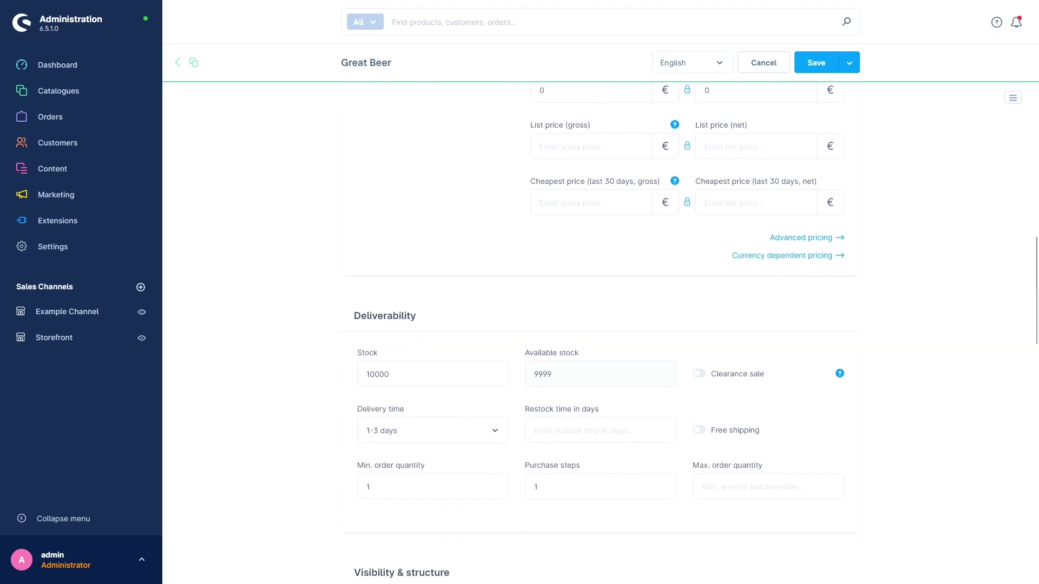
scroll(601, 336, "up", 7)
scroll(600, 336, "up", 6)
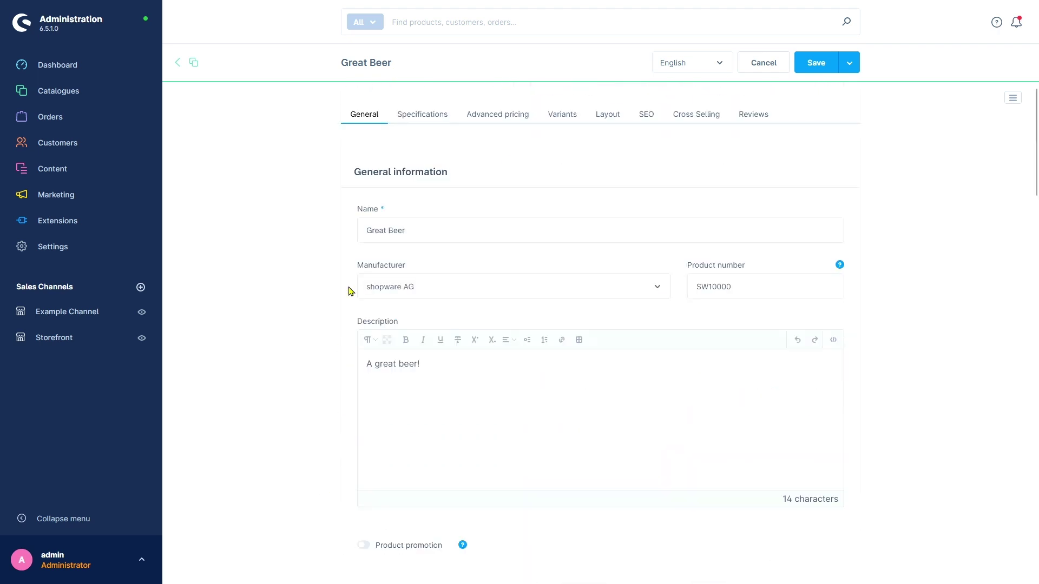
Step: In Specifications, set the selling unit to 0.5 with Litre as the scale unit
left_click(416, 120)
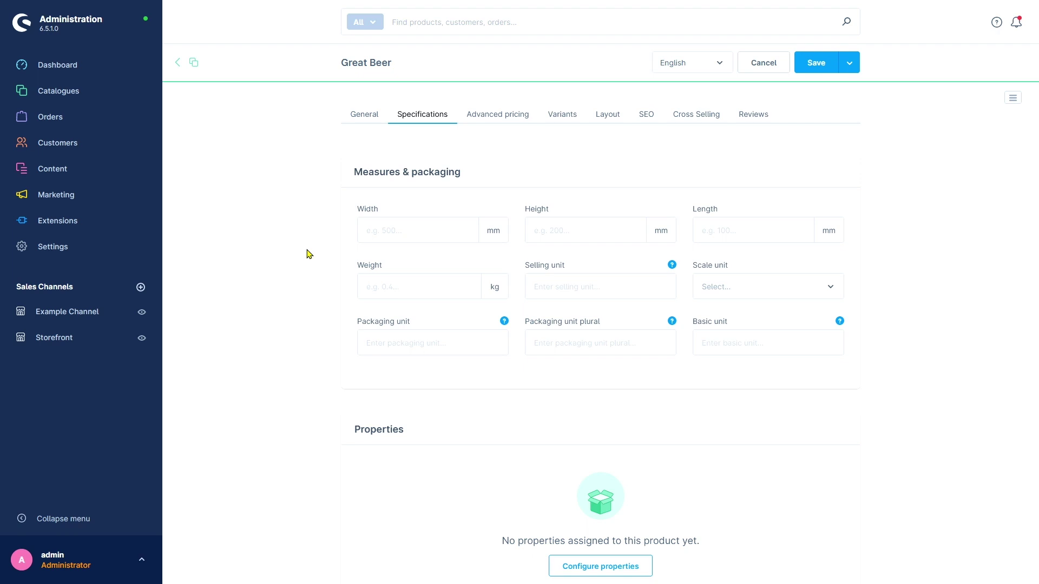
left_click(575, 292)
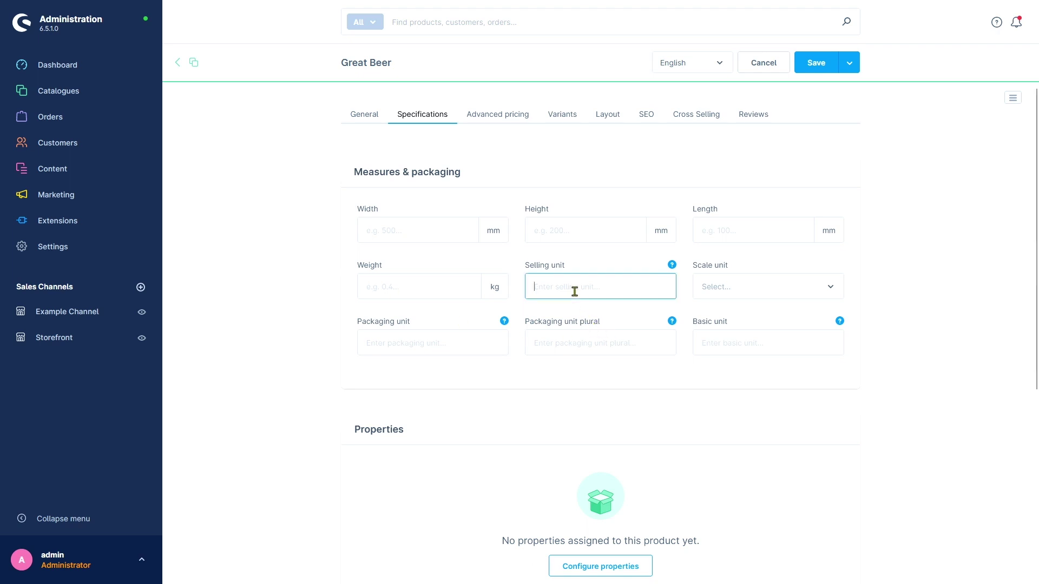
type("0.5")
key("Tab")
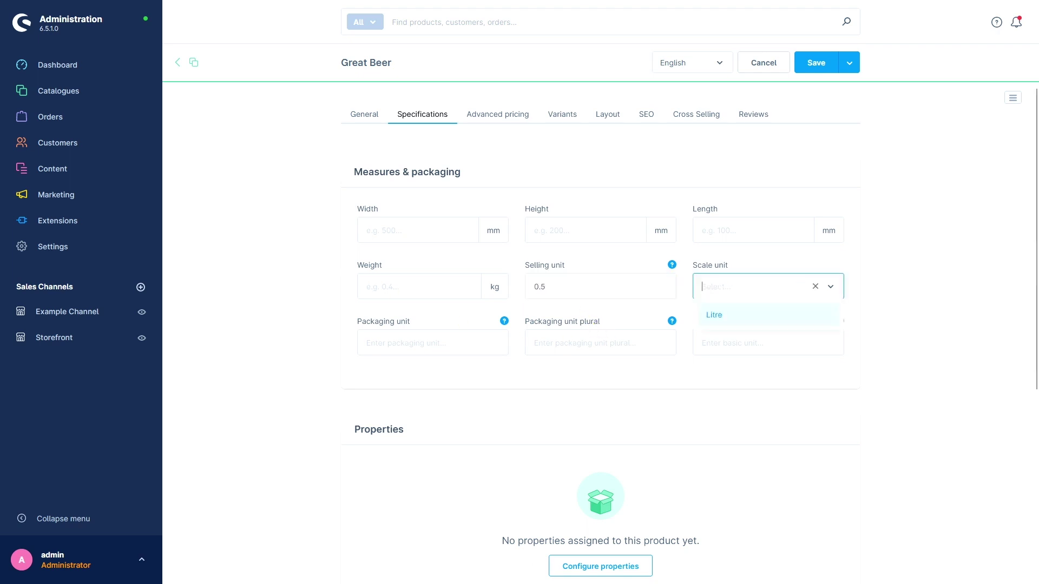
key("Tab")
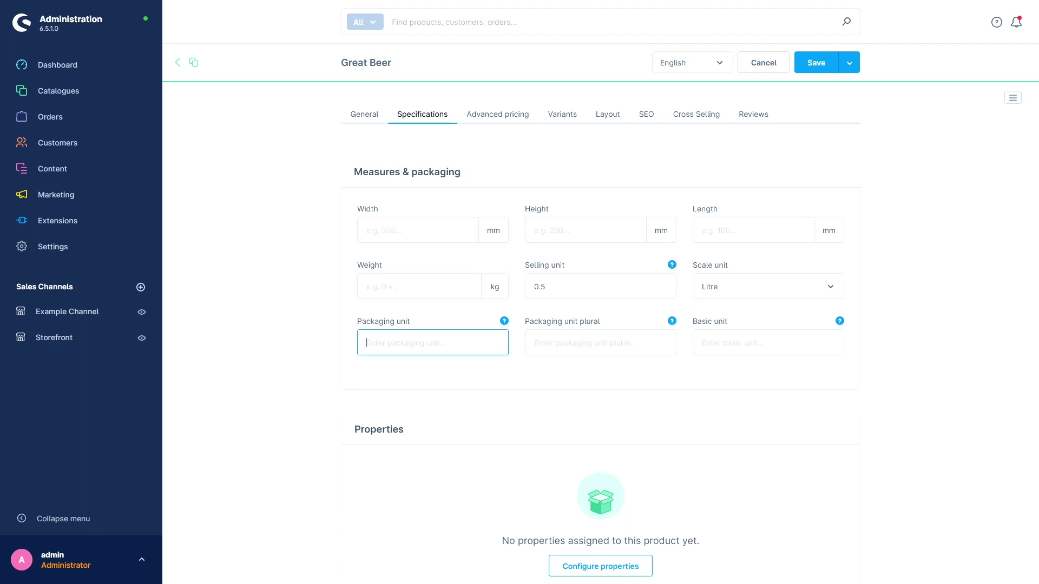
Step: Enter packaging unit Bottle, plural Bottles, and basic unit 0.5
type("Bottle")
key("Tab")
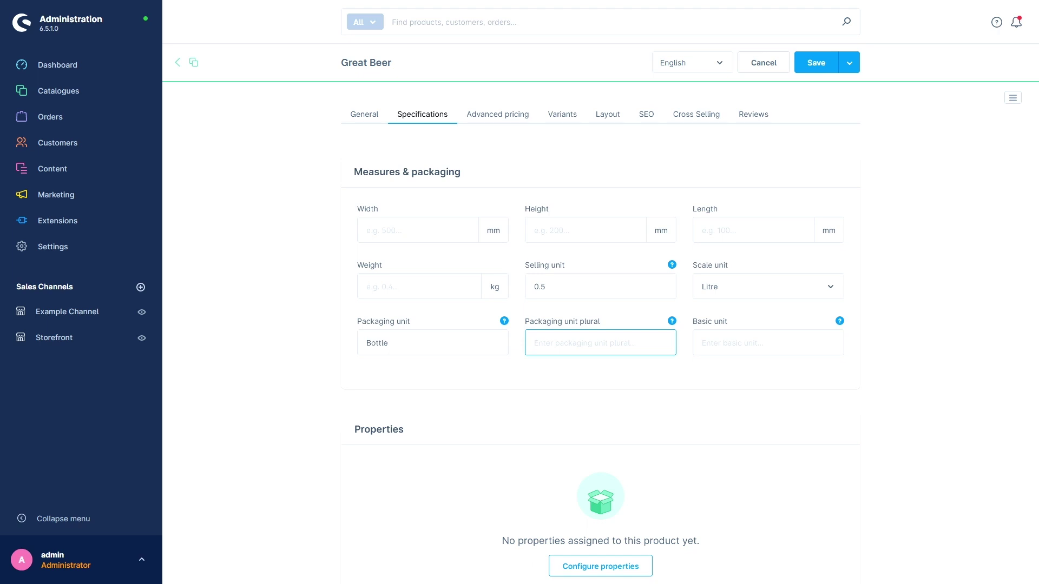
type("Bottles")
key("Tab")
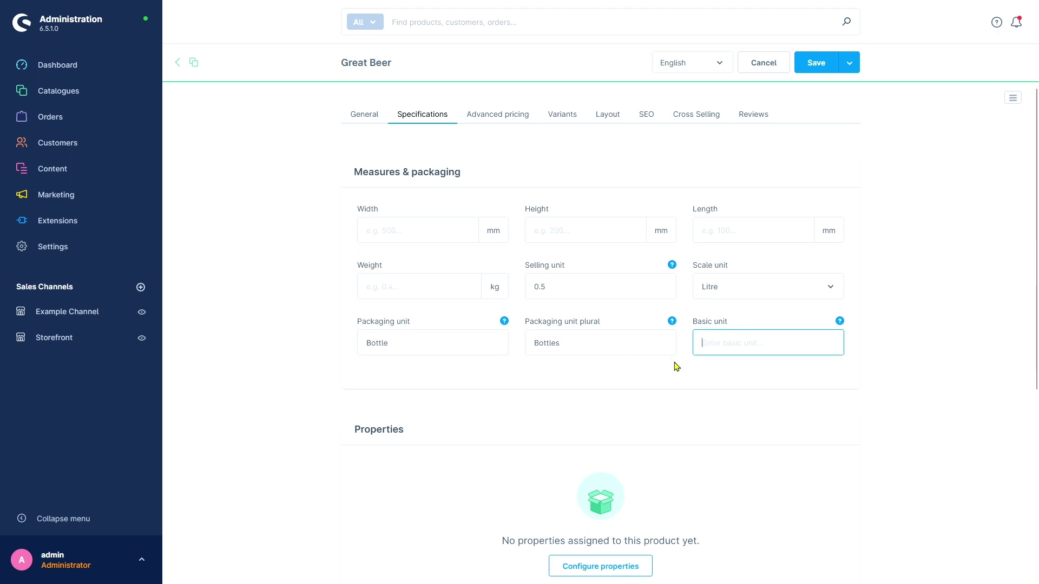
mouse_move(841, 323)
type("0.5")
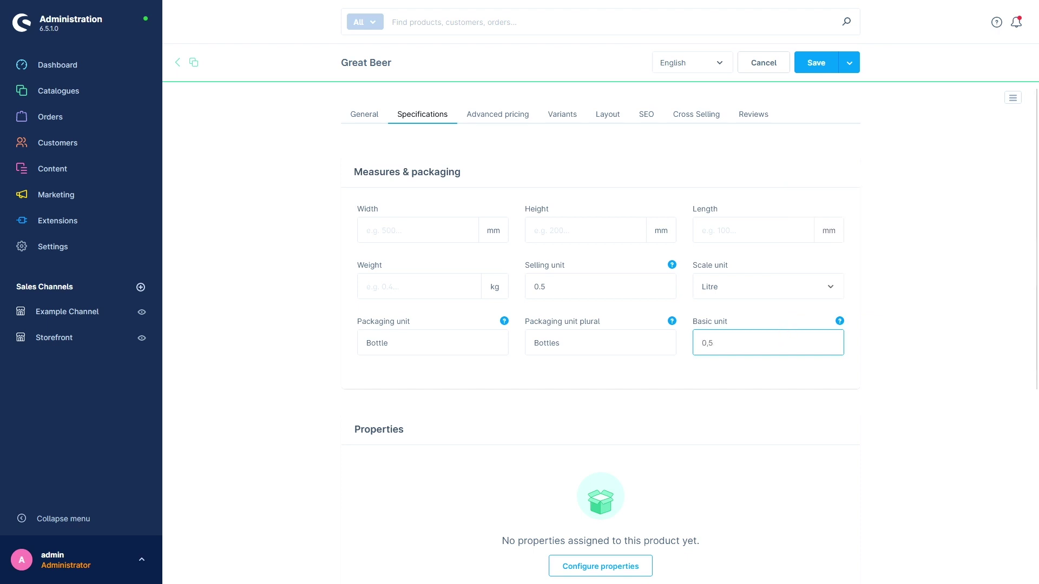
key("Tab")
scroll(601, 333, "down", 5)
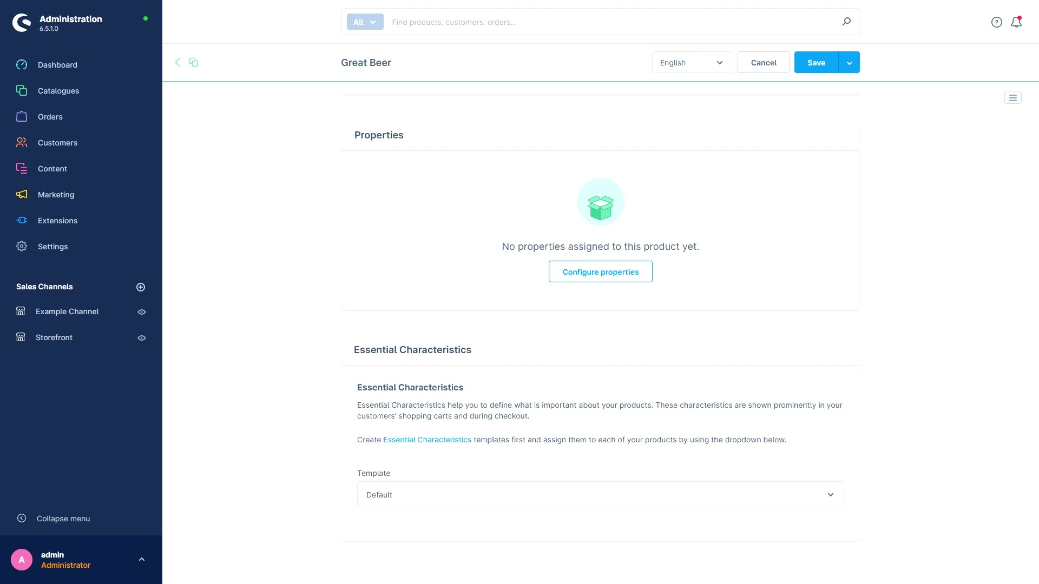
scroll(742, 262, "up", 5)
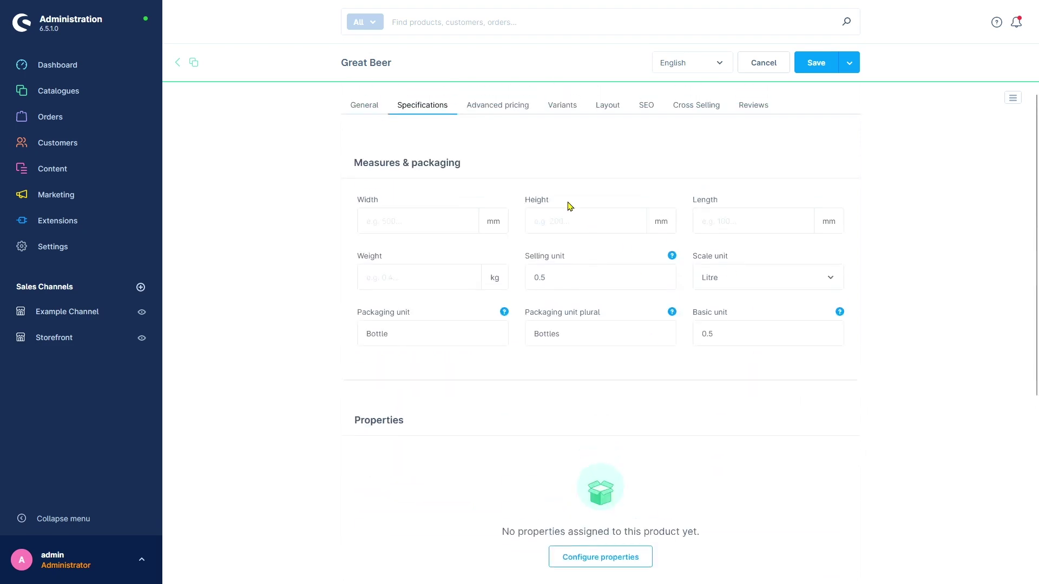
Step: Add a Customers from USA rule to Great Beer's advanced pricing
left_click(497, 114)
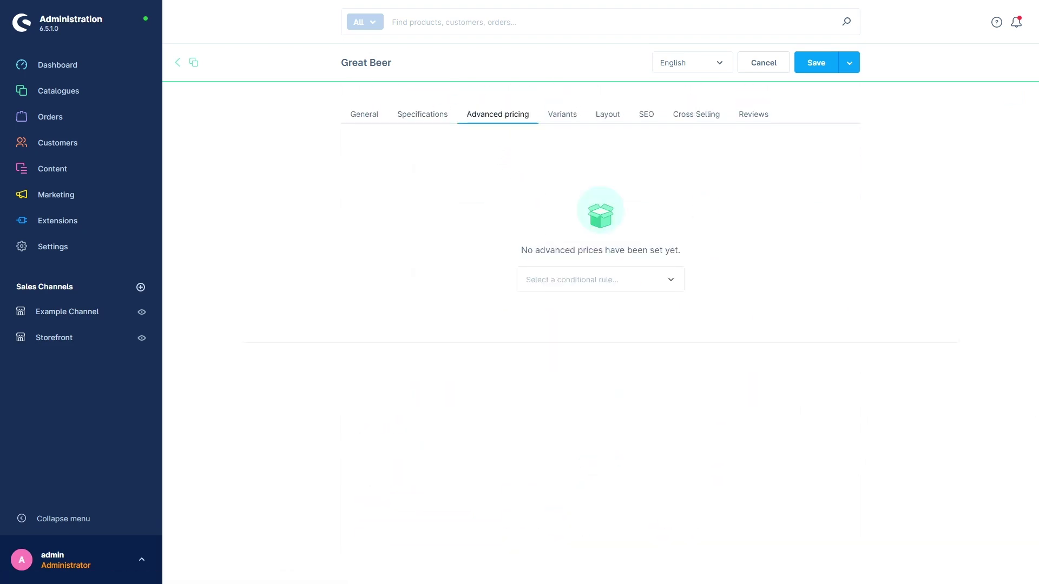
left_click(563, 276)
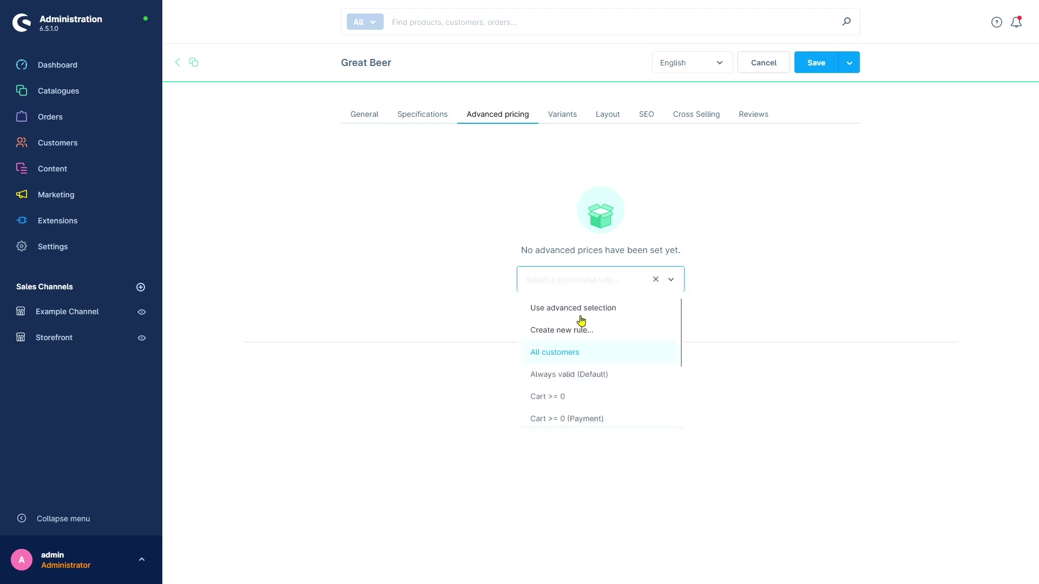
scroll(582, 341, "down", 2)
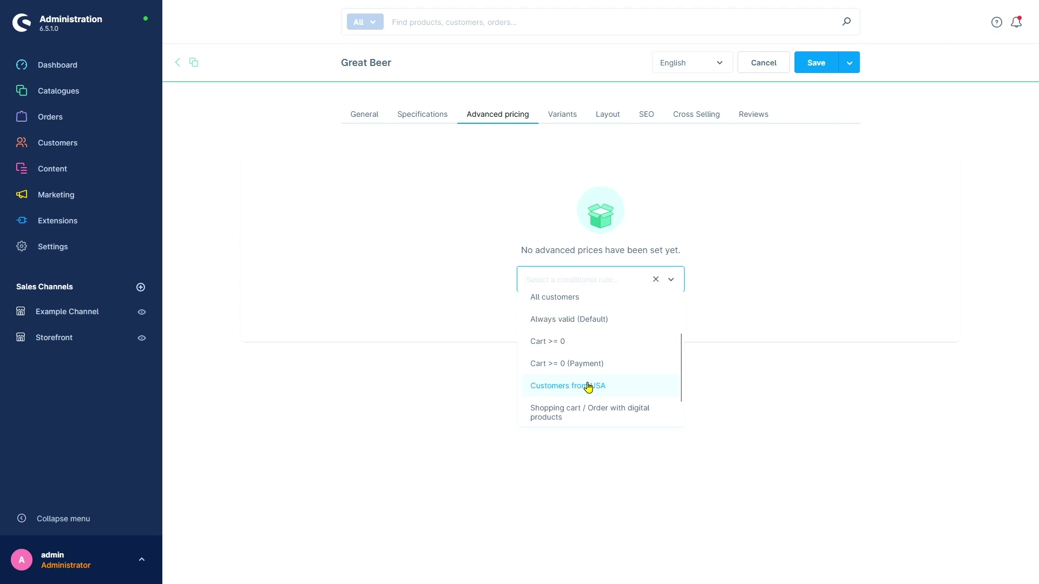
left_click(589, 386)
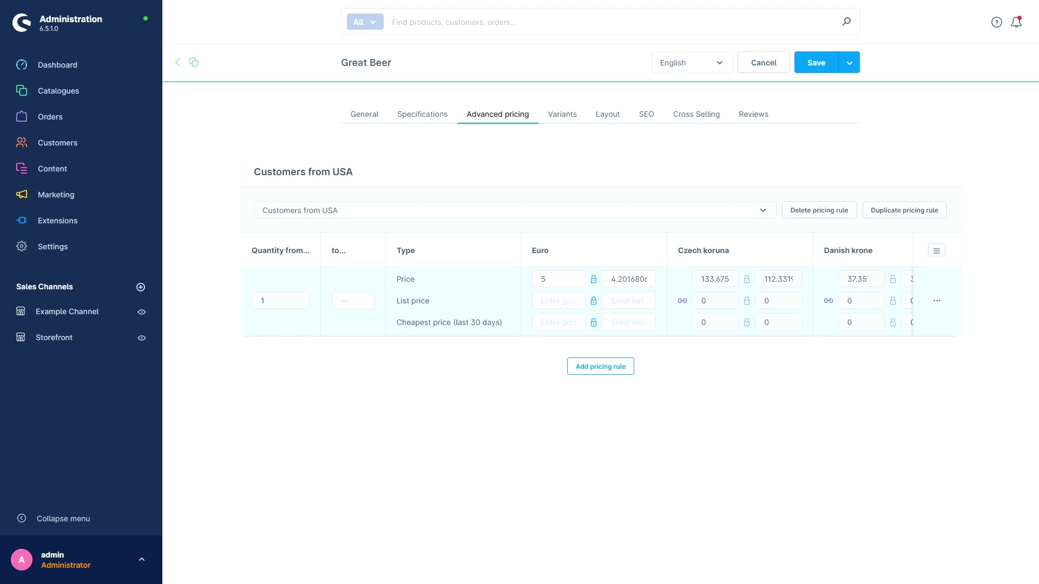
Step: Limit the €5 tier to 1–4 units and price the second tier from 5 at €3
left_click(353, 300)
type("4")
key("Tab")
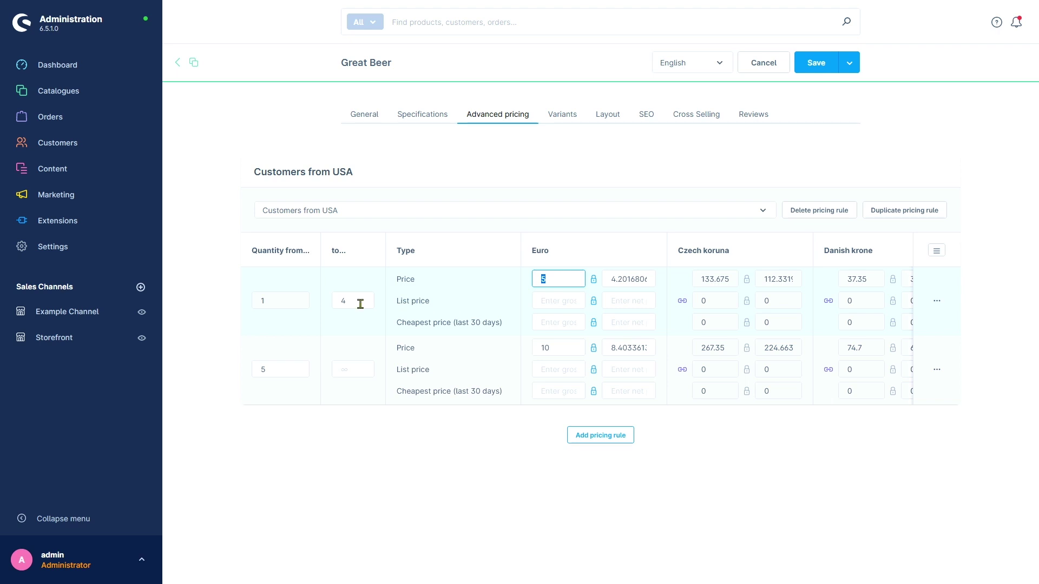
left_click(556, 348)
double_click(556, 347)
type("3")
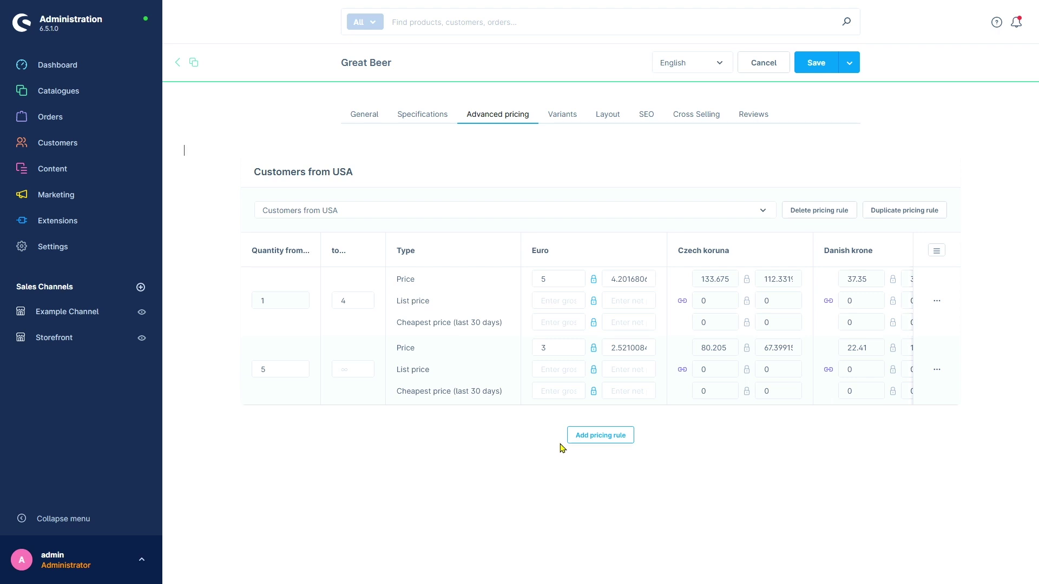
left_click(561, 119)
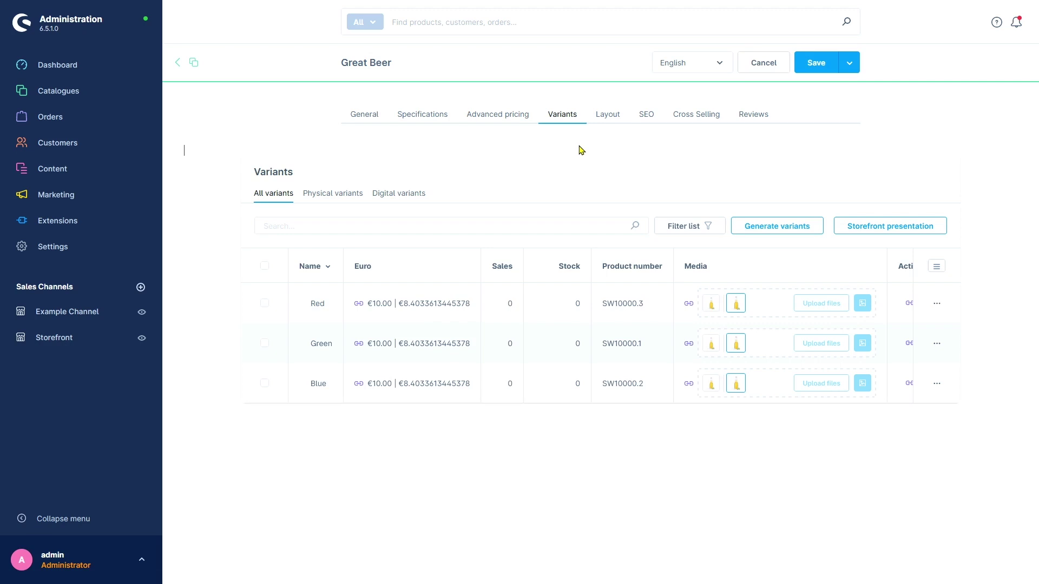
Step: Show Great Beer's Layout tab, confirming no custom layout is assigned
left_click(608, 115)
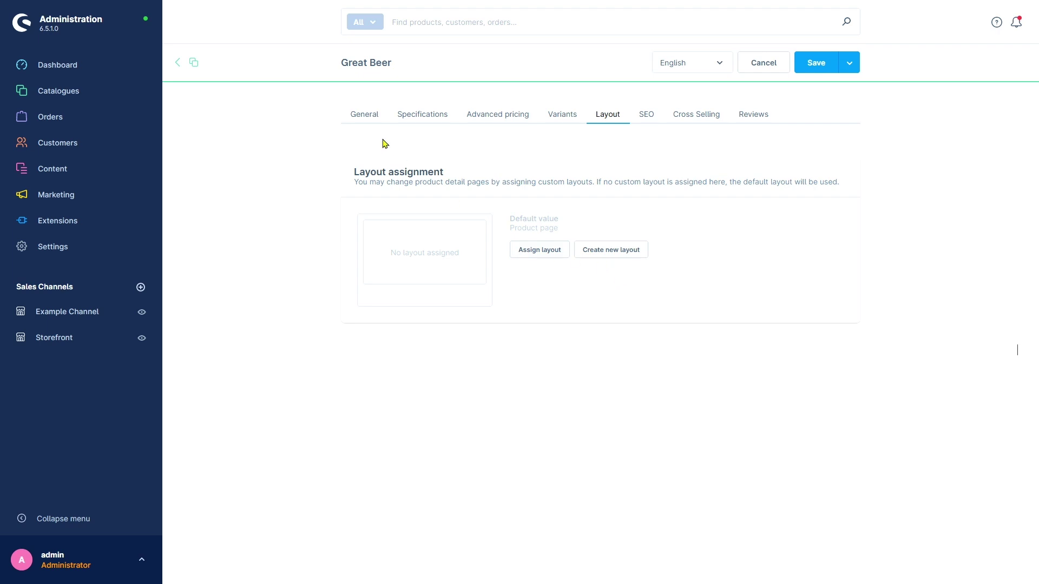
mouse_move(119, 164)
Step: Enable a single canonical URL for all variants and choose the Bottlecap colour: Green variant
left_click(649, 118)
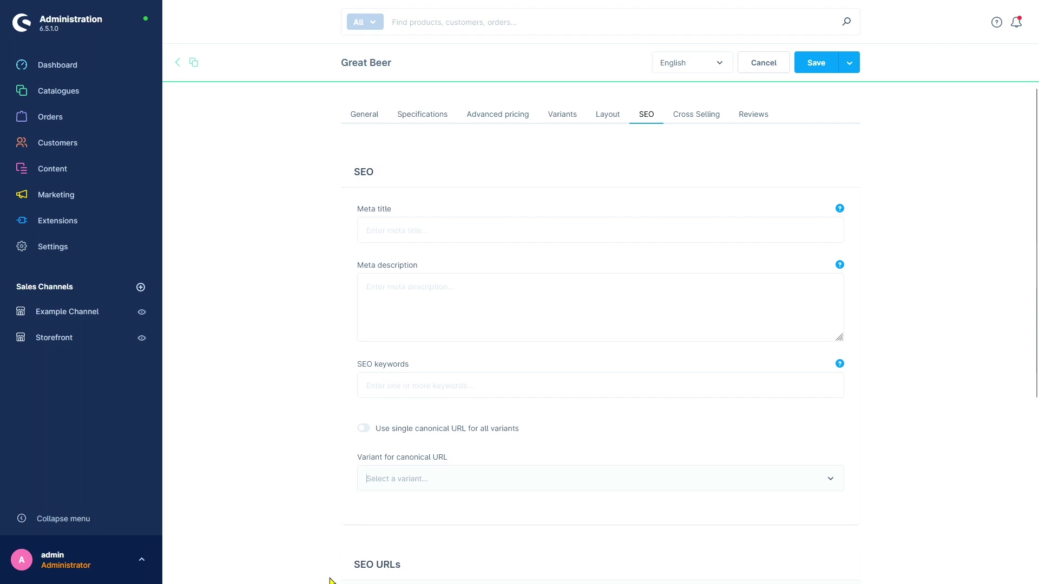
left_click(364, 429)
left_click(367, 478)
left_click(414, 415)
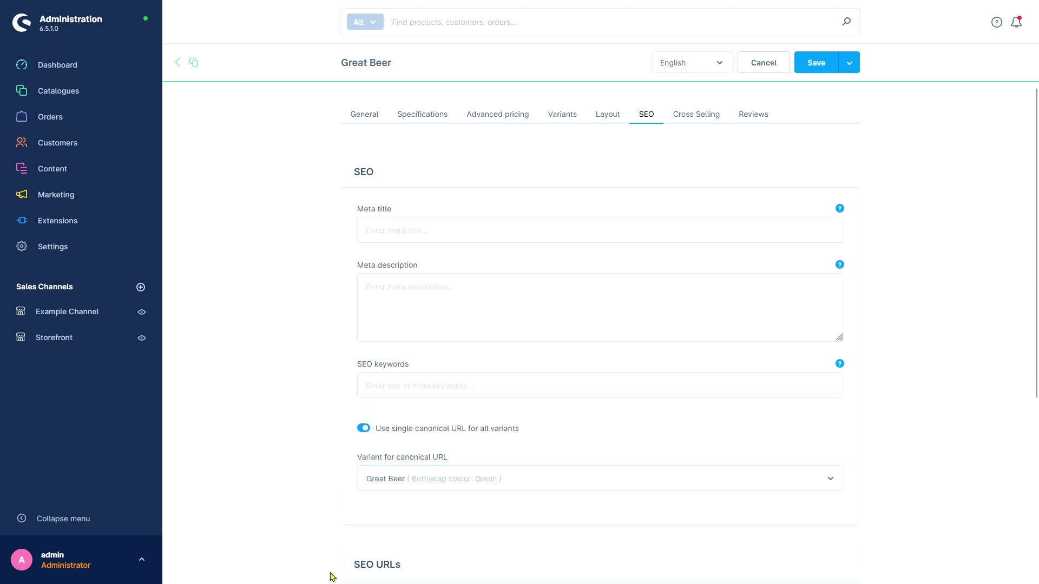
scroll(332, 577, "down", 5)
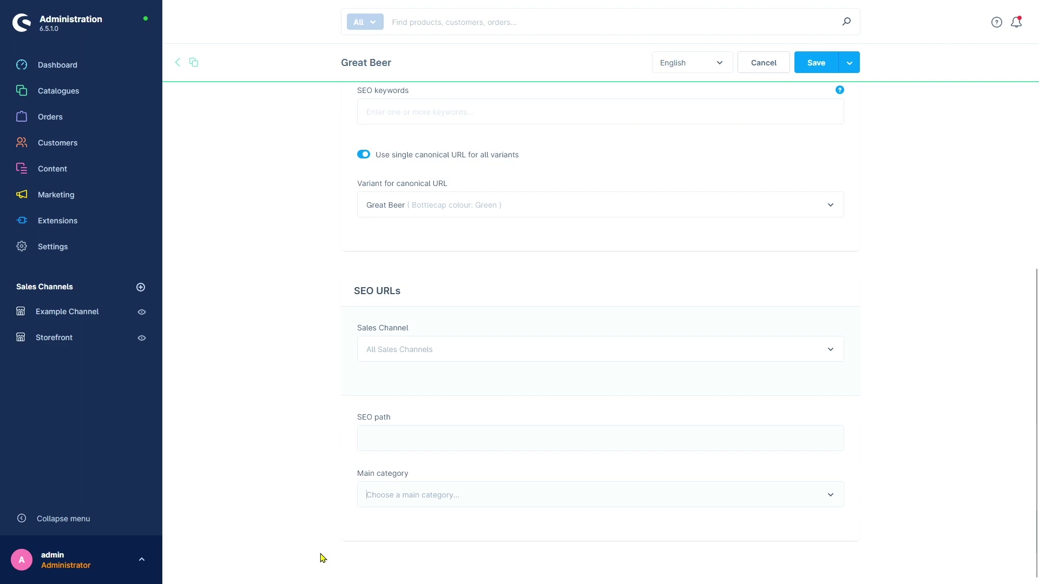
Step: Select Storefront for SEO URLs and keep path Great-Beer/SW10000 with main category Beer
left_click(420, 358)
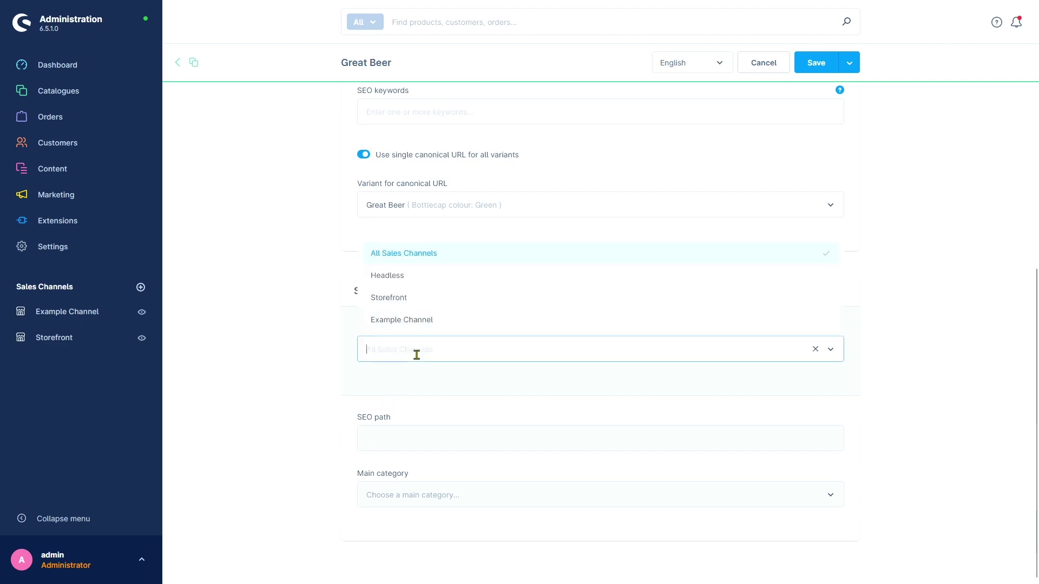
left_click(419, 300)
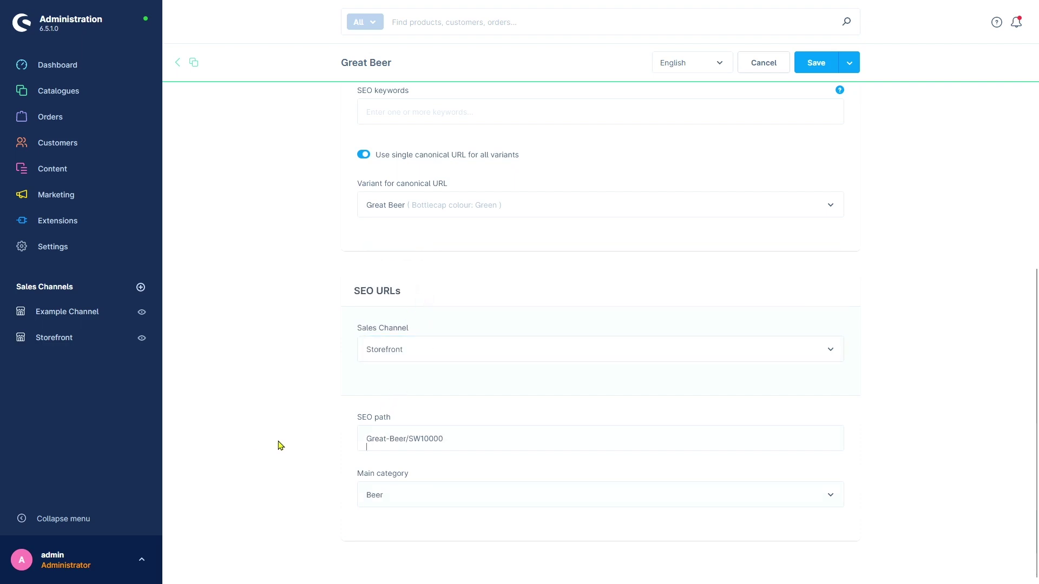
left_click_drag(447, 438, 346, 450)
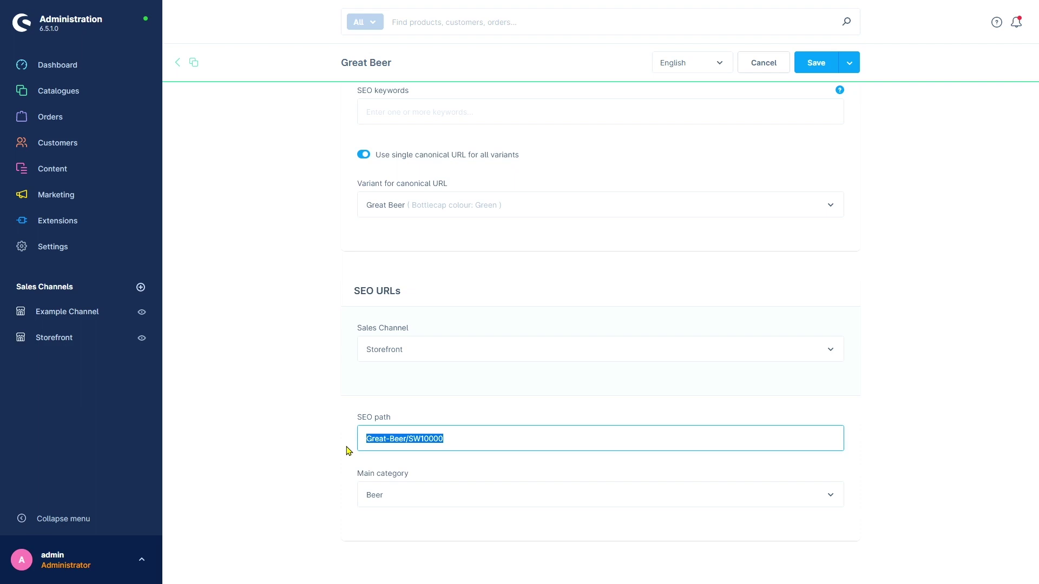
left_click(368, 494)
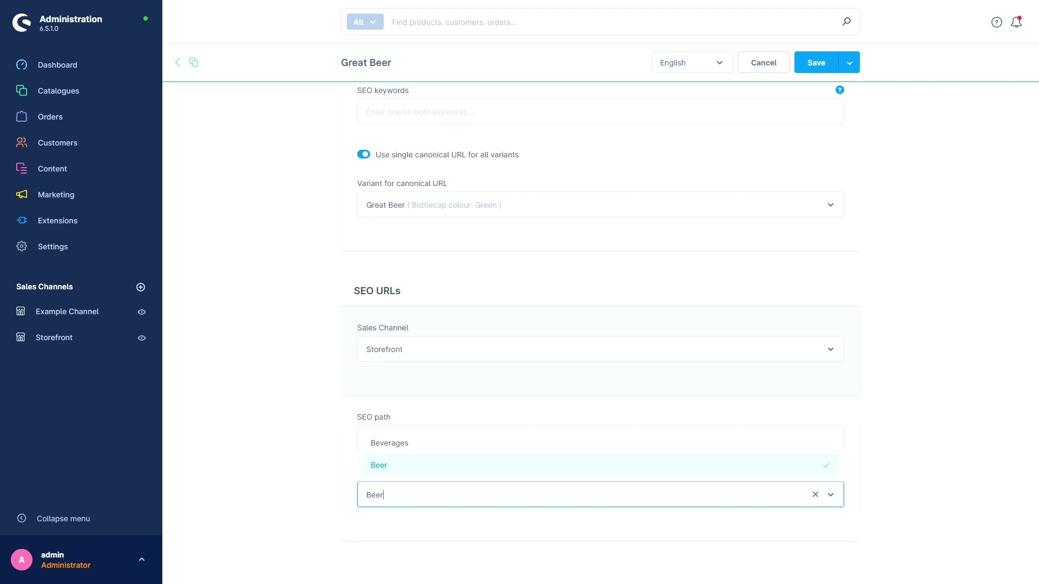
key("Escape")
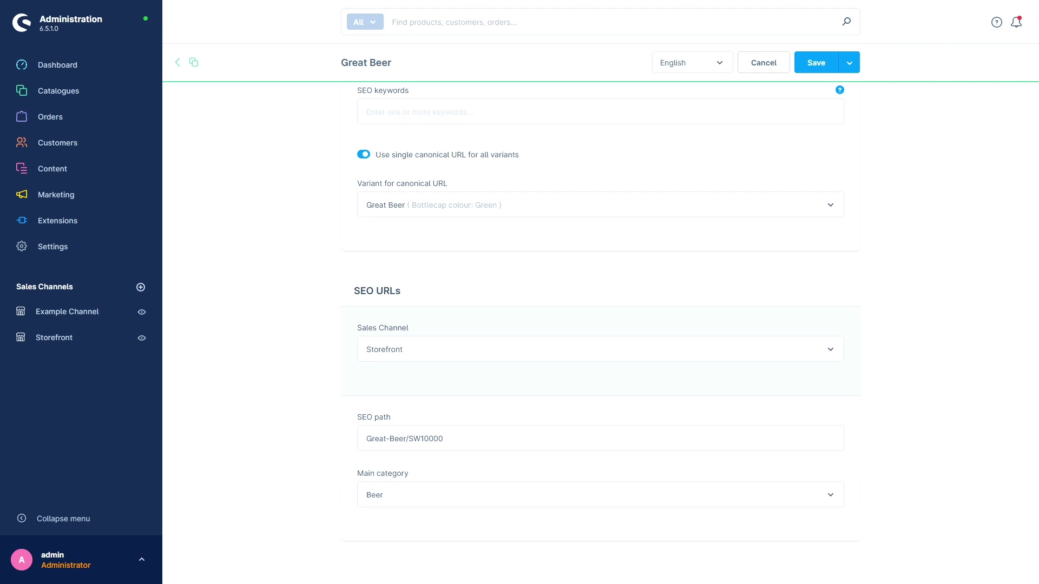
scroll(352, 559, "up", 5)
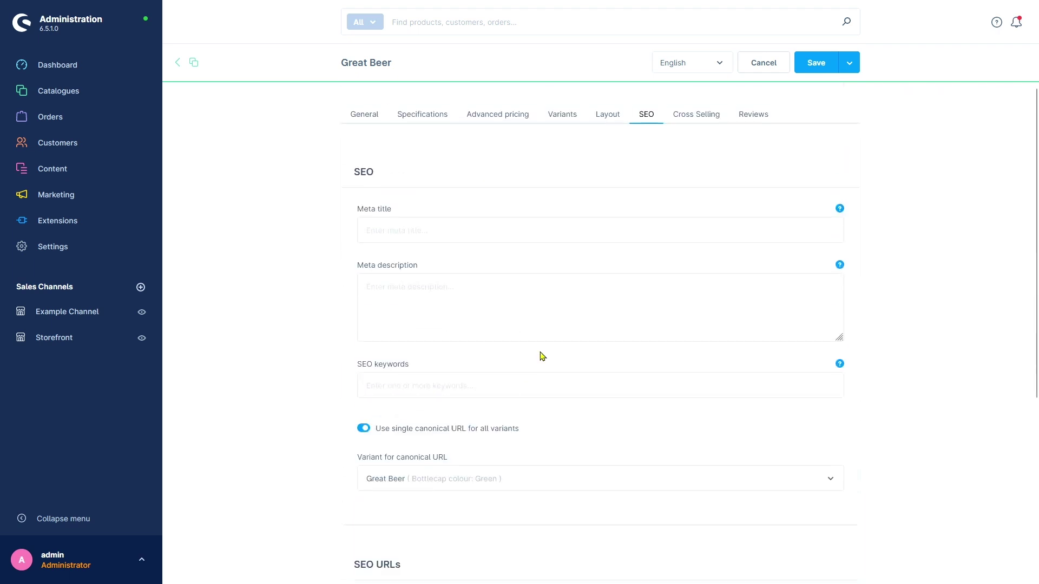
Step: Add an active cross-selling named 'Related products' to Great Beer
left_click(702, 121)
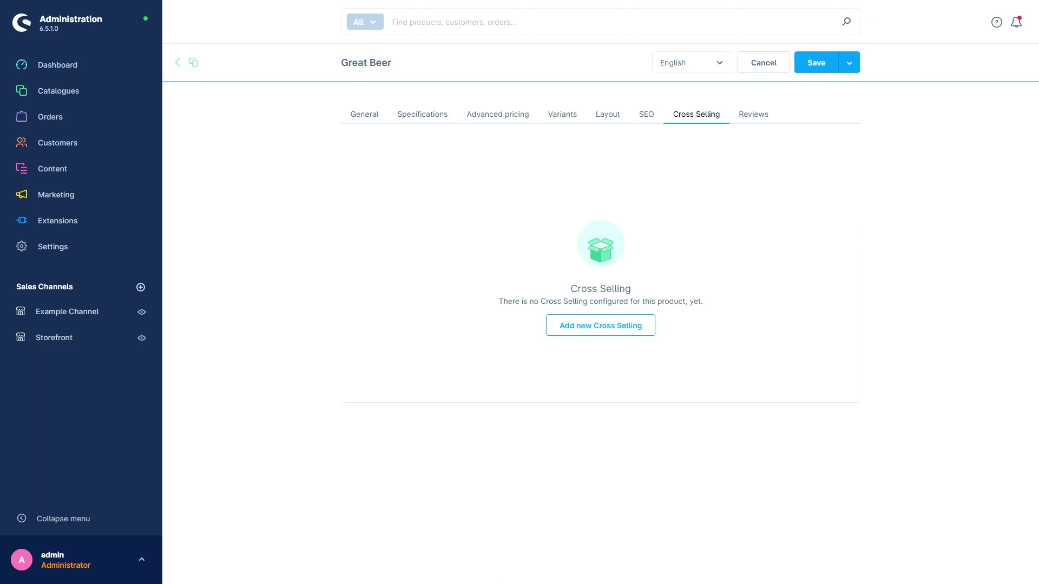
left_click(600, 328)
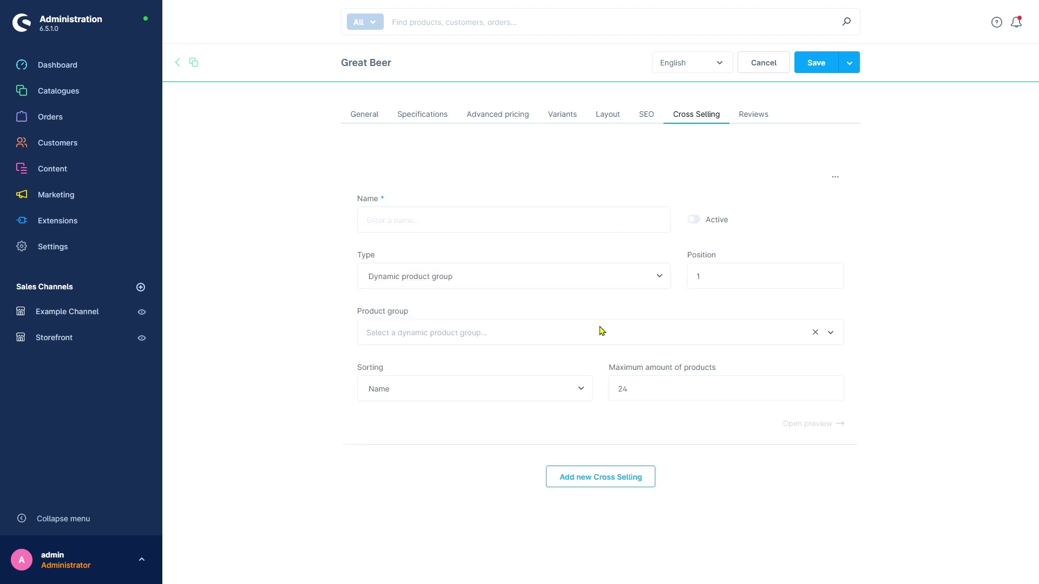
left_click(439, 217)
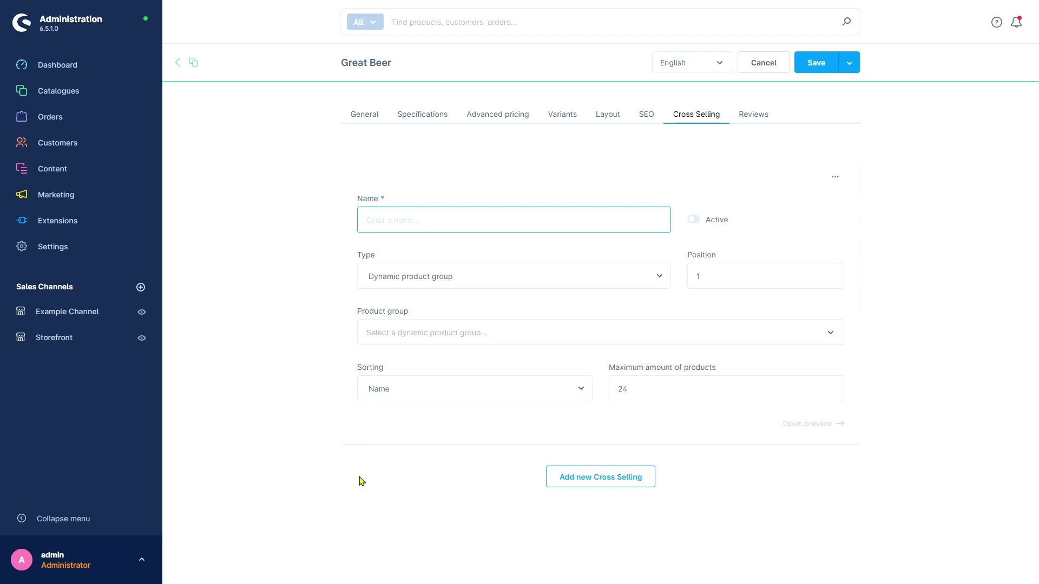
type("R")
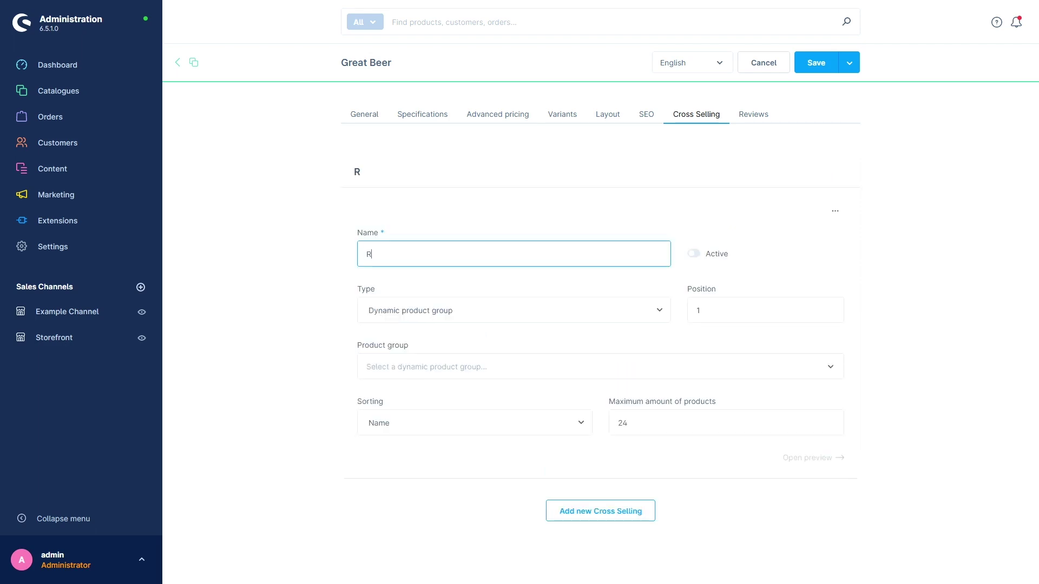
type("elated products")
key("Tab")
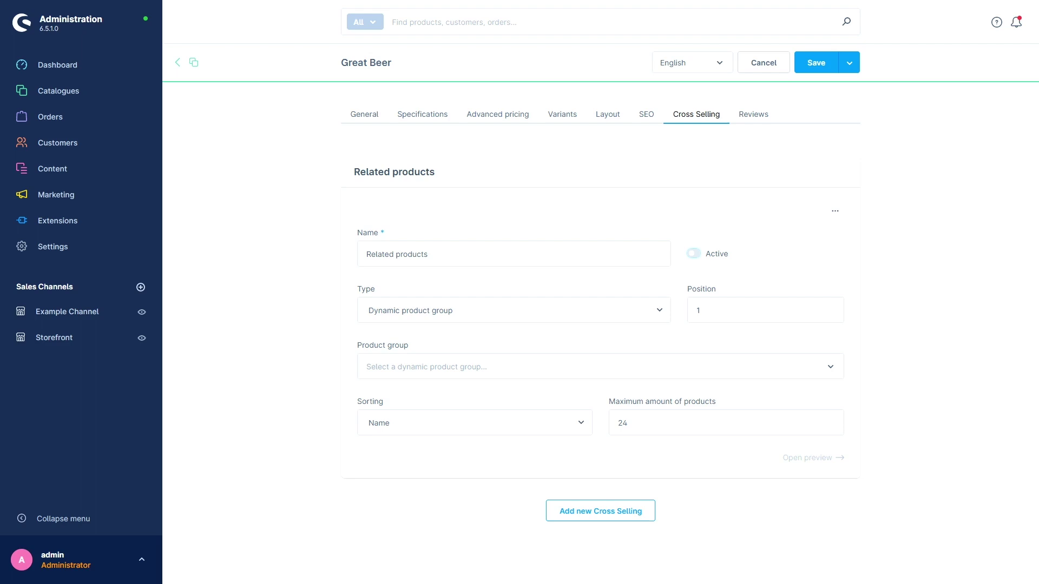
key("space")
key("space")
key("space")
key("space")
key("space")
key("Tab")
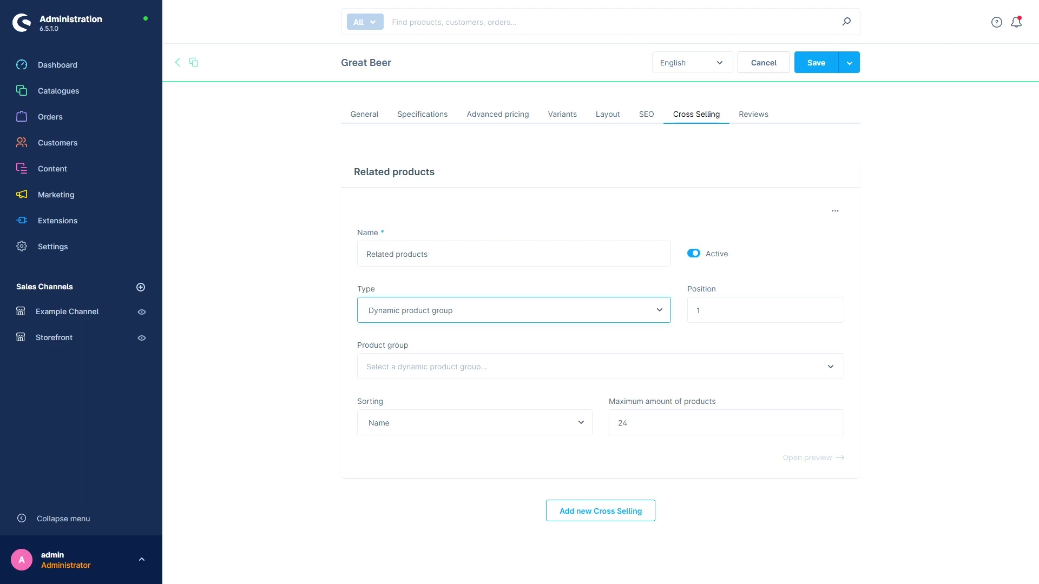
Step: Try the manual selection and dynamic product group types, leaving maximum products at 24
key("Down")
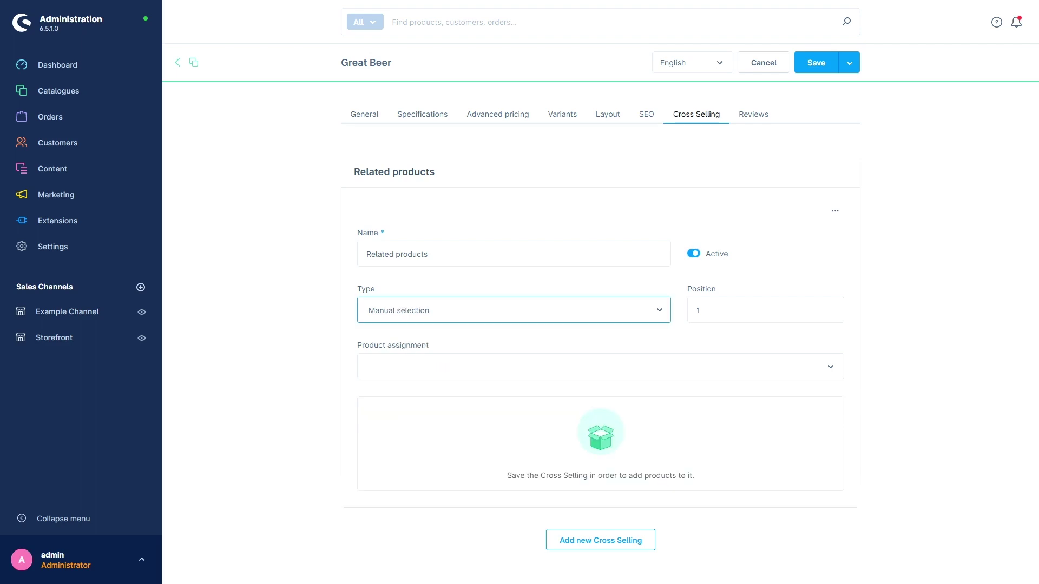
key("Up")
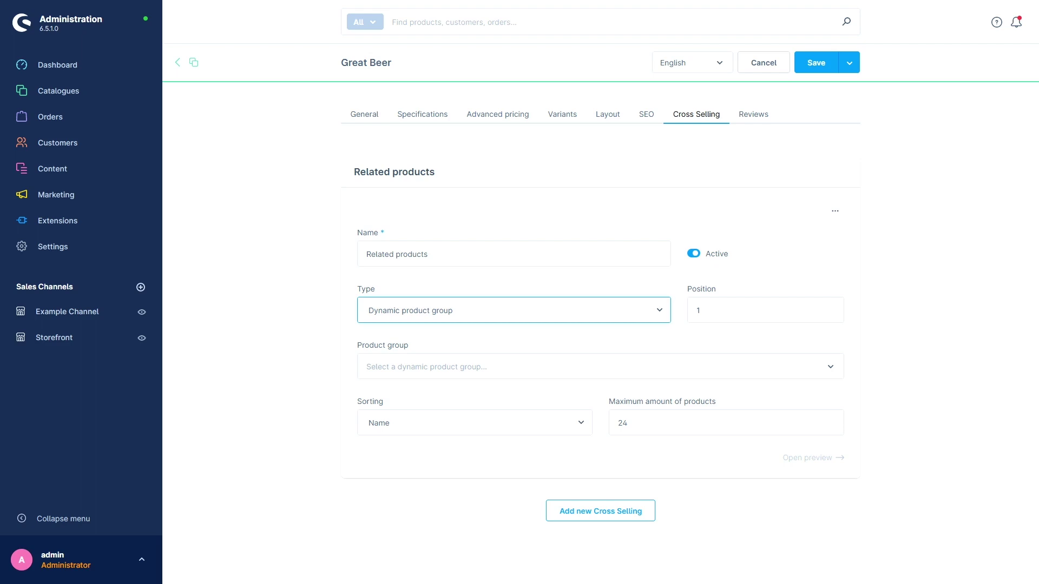
left_click(422, 366)
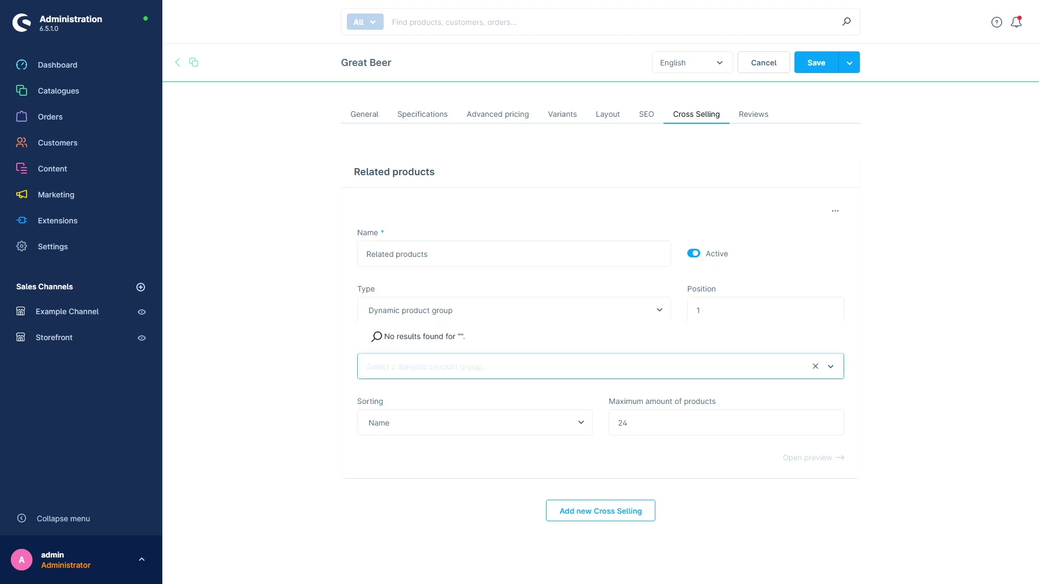
key("Tab")
key("Tab")
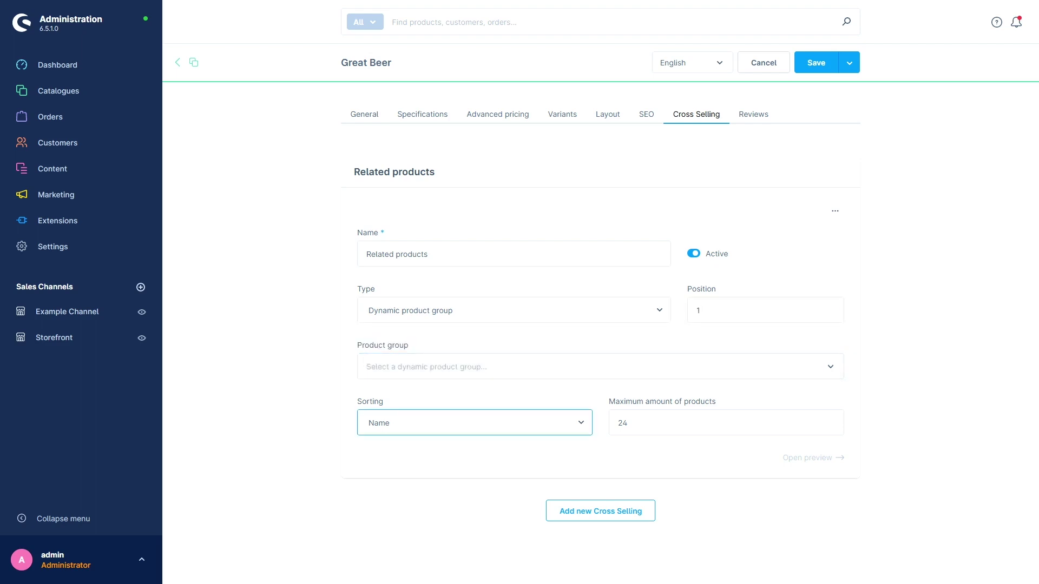
key("Tab")
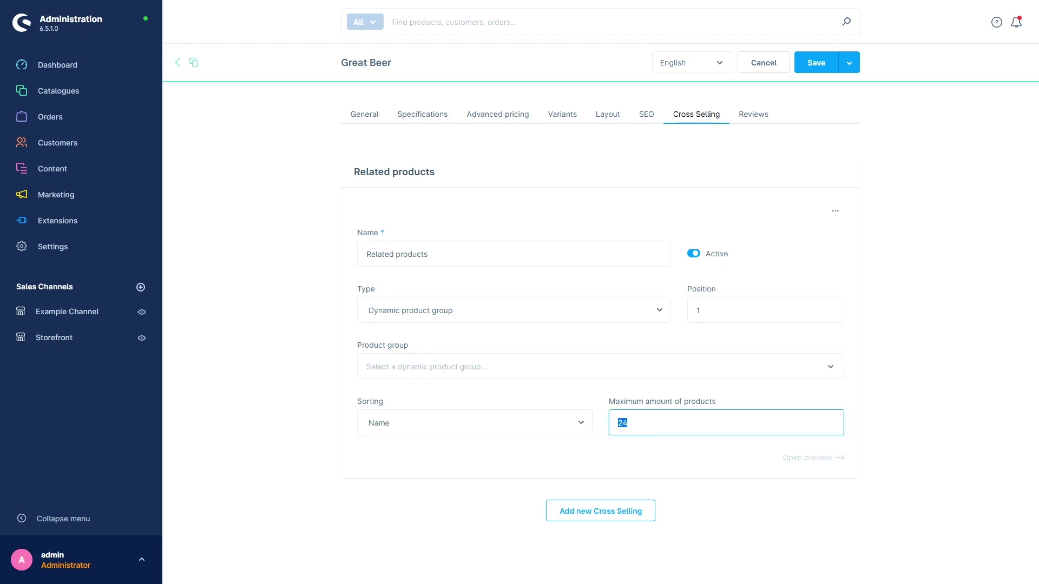
key("Tab")
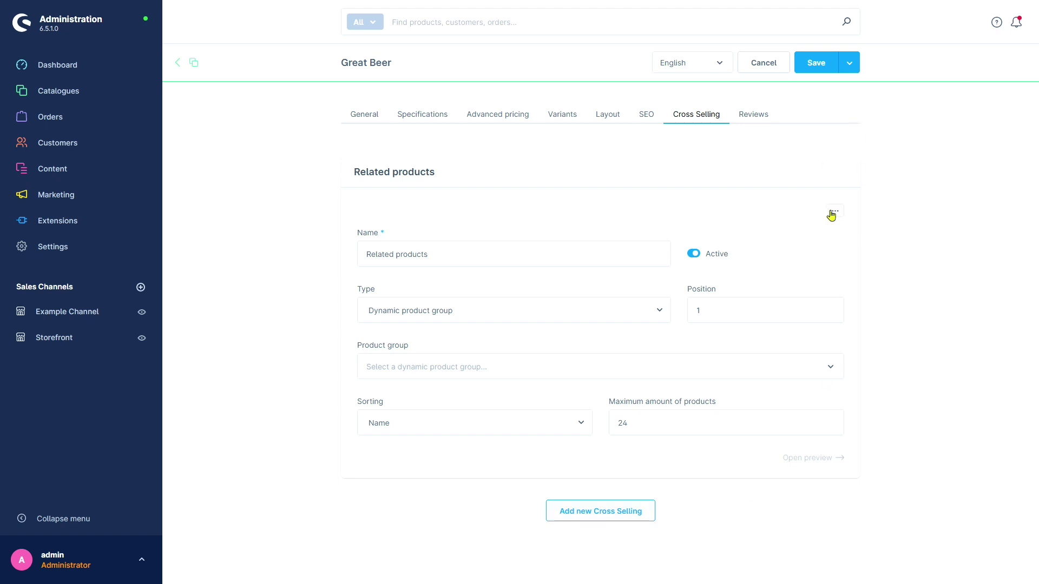
Step: Delete the Related products cross-selling and confirm the deletion
left_click(835, 211)
left_click(791, 234)
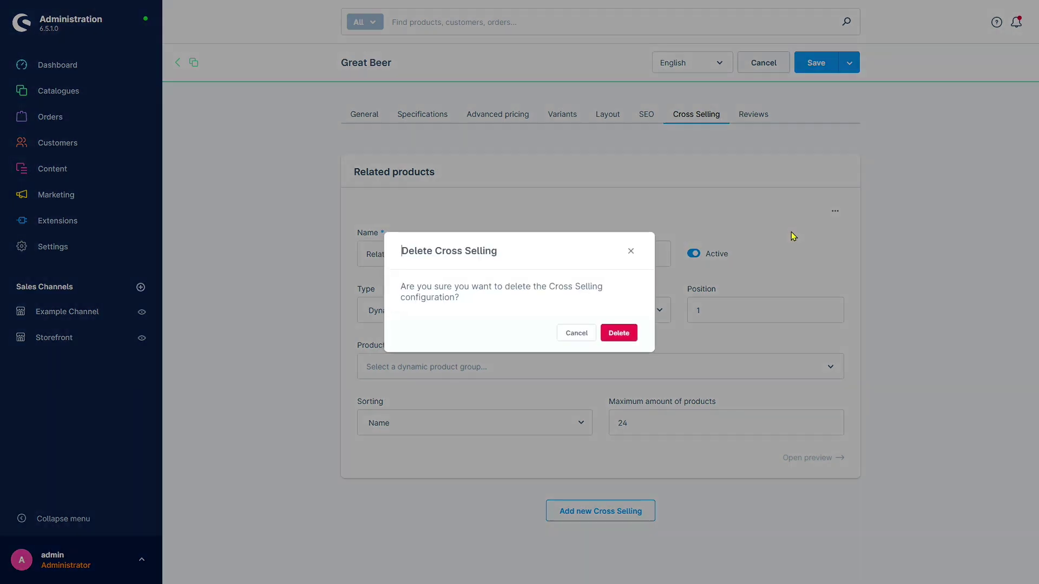
left_click(624, 334)
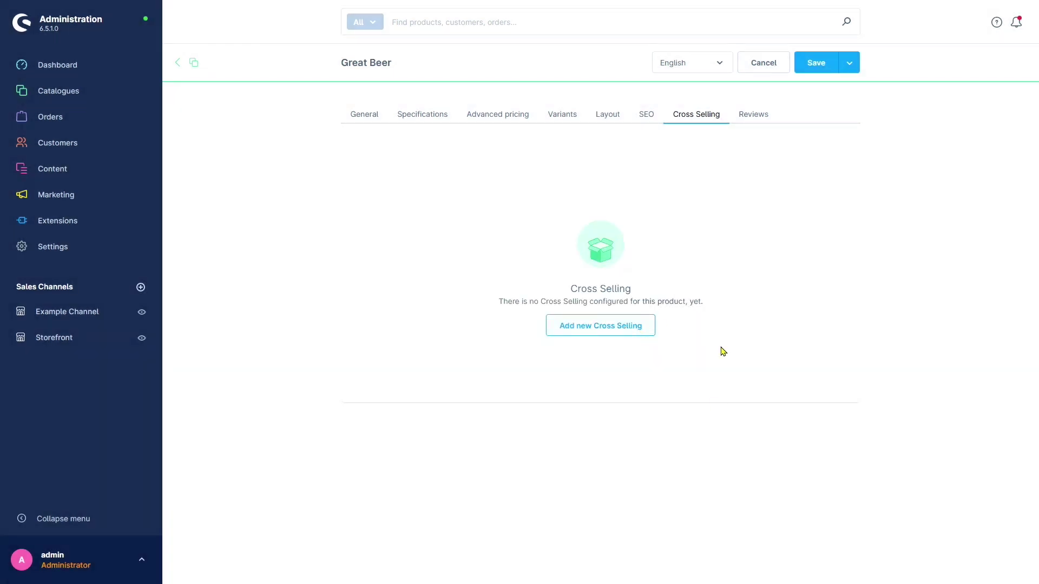
Step: Open the 'Truly, a great beer!' review, toggle Visible off and on, then cancel
left_click(753, 120)
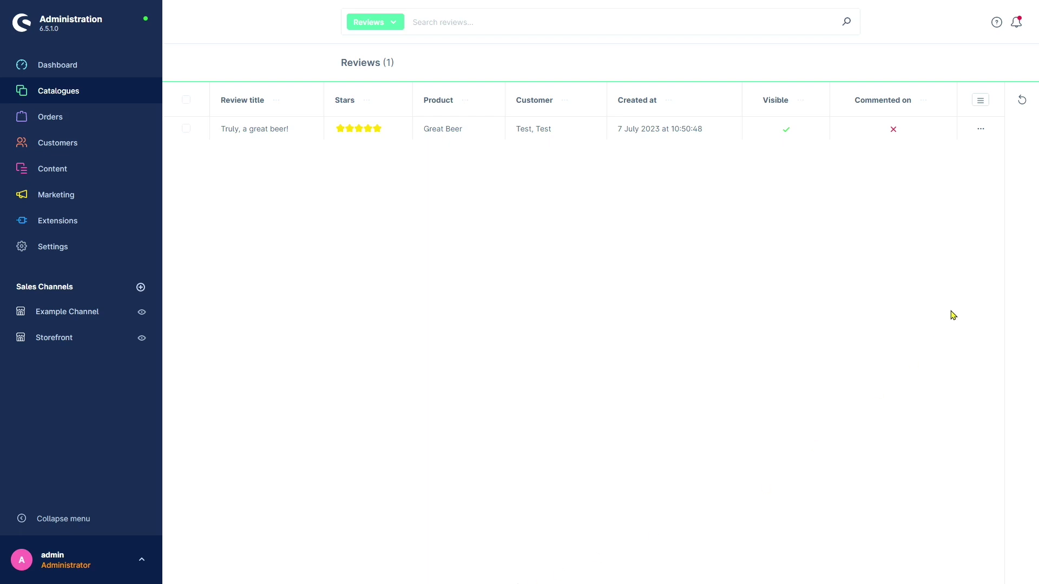
left_click(980, 130)
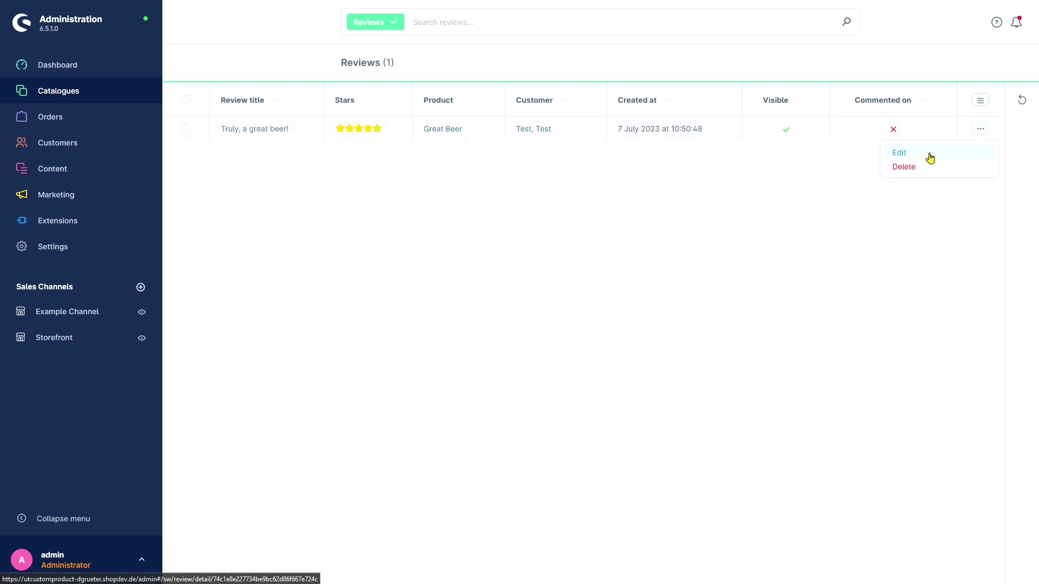
left_click(928, 157)
scroll(327, 352, "down", 3)
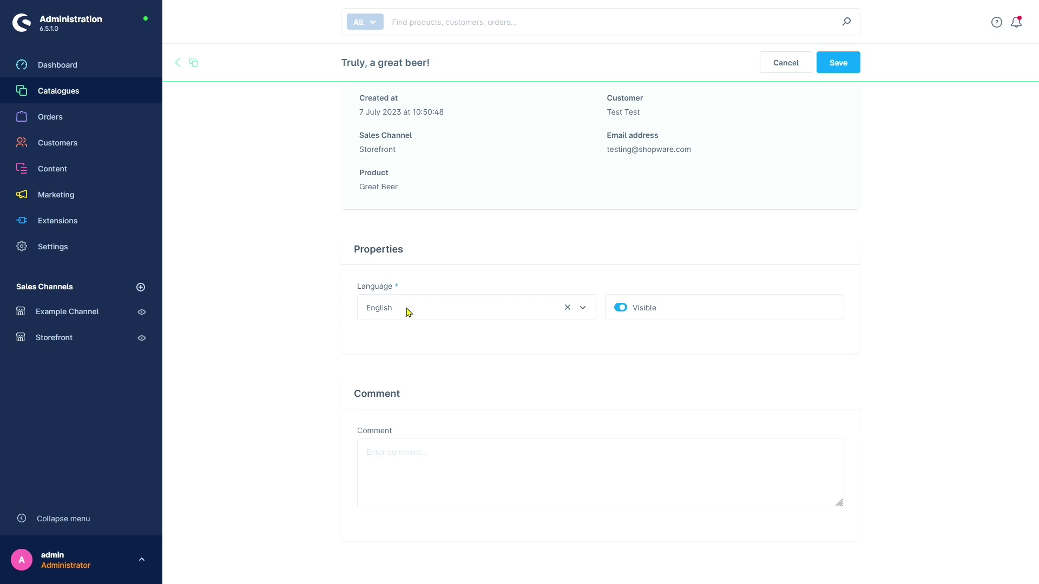
left_click(620, 310)
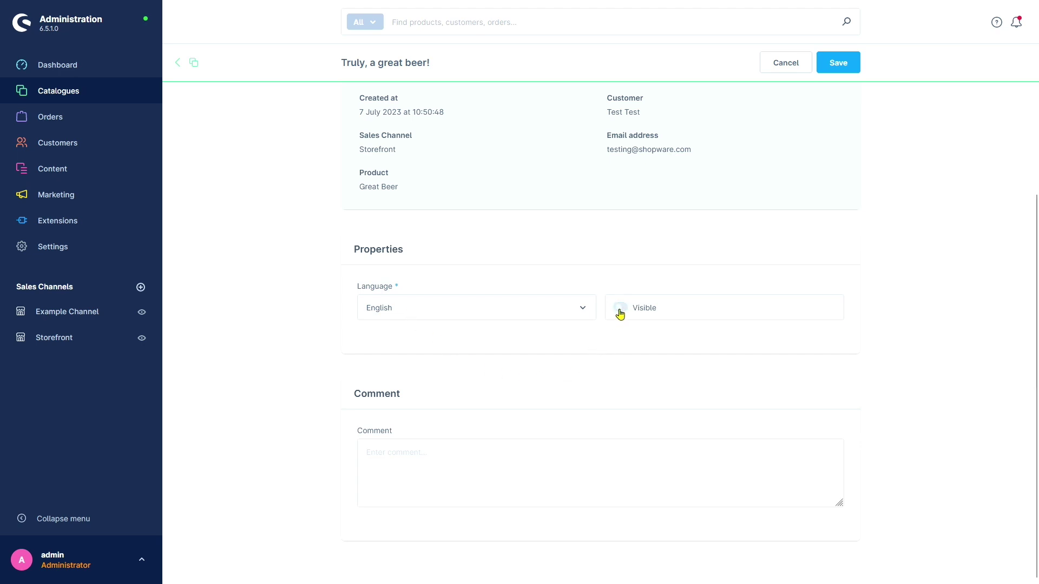
left_click(620, 310)
left_click(786, 63)
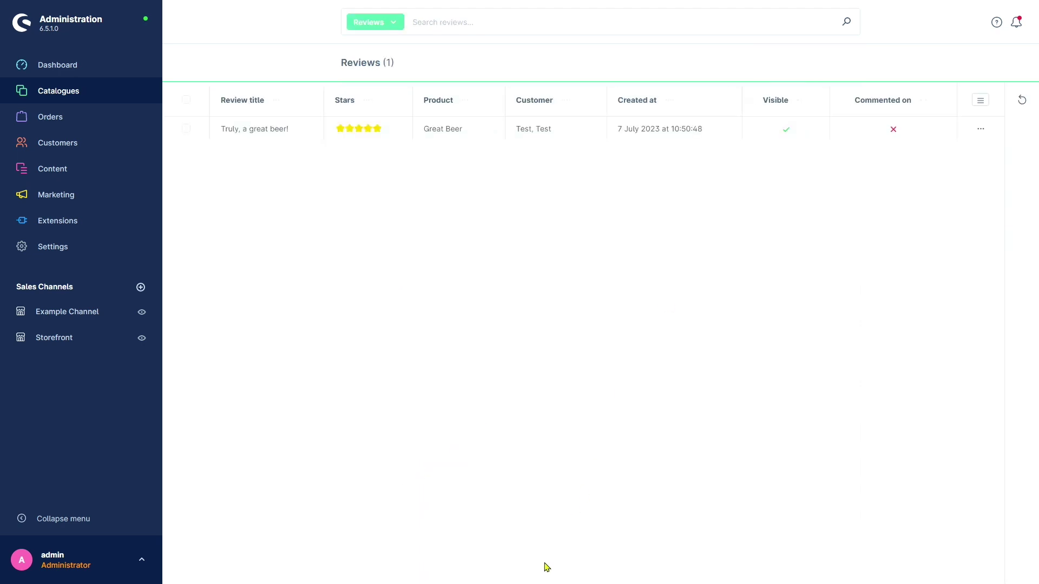